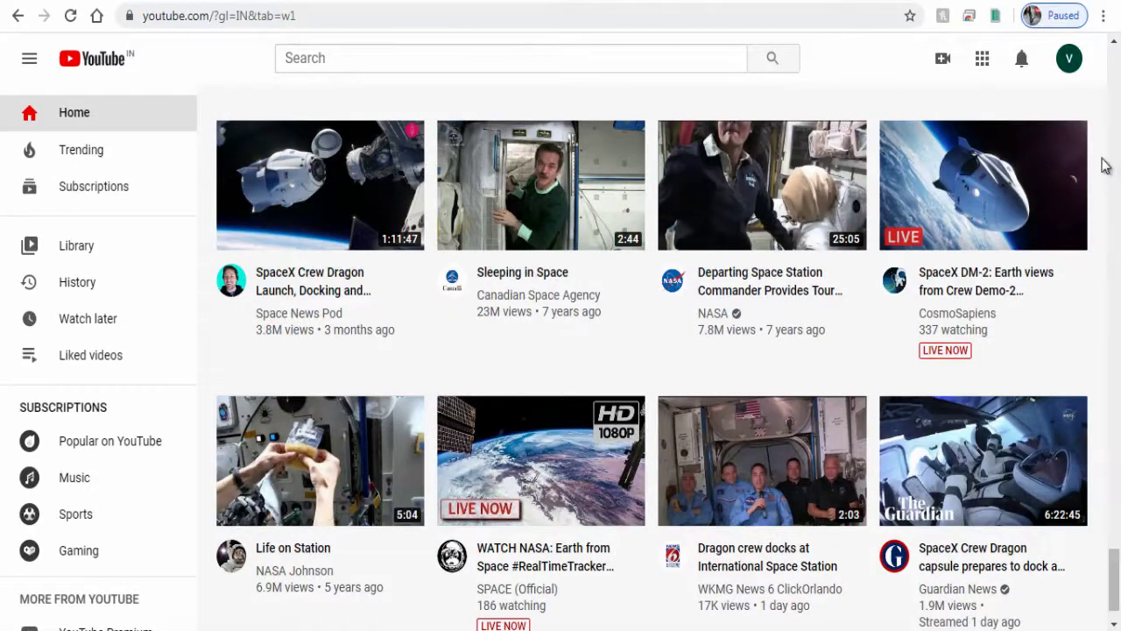
Start creating a new channel from the account menu and begin the setup
click(1069, 70)
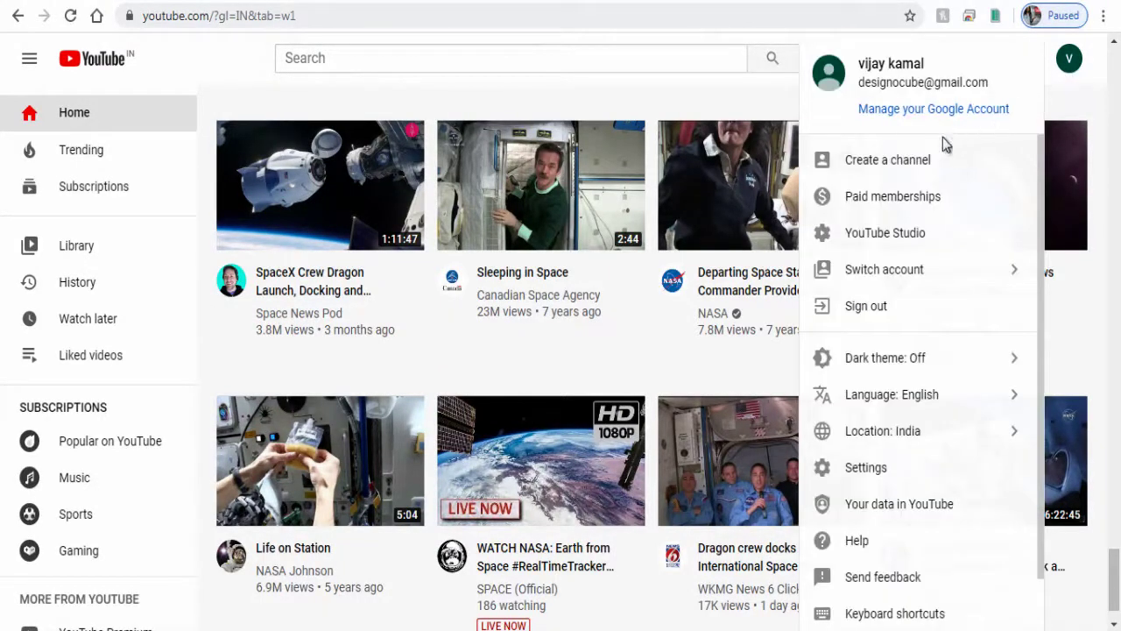
click(892, 169)
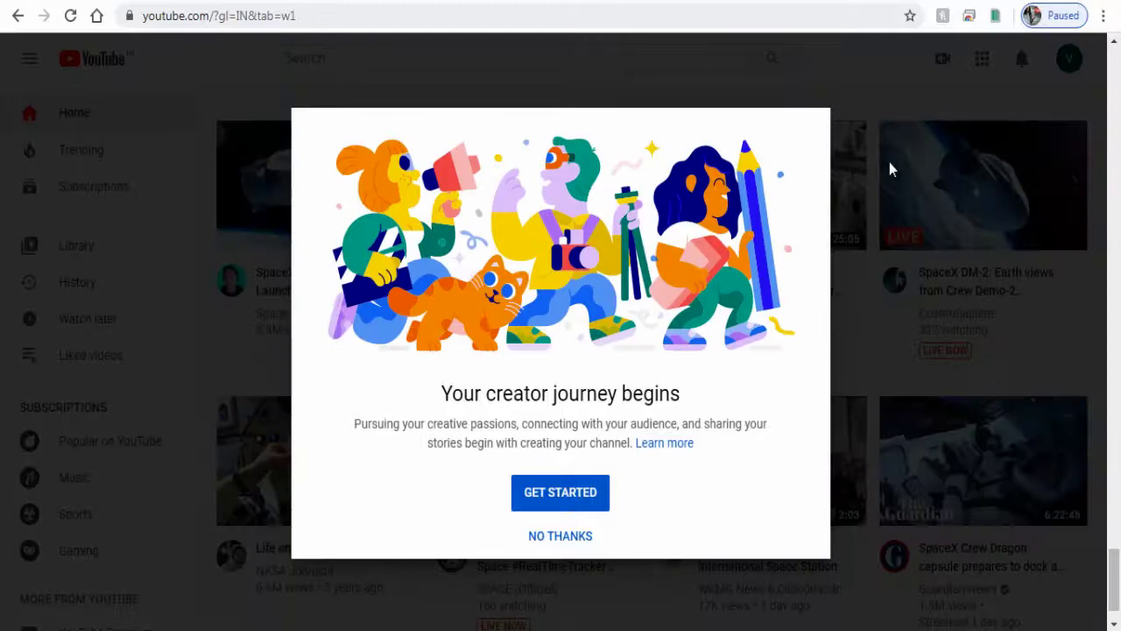
click(559, 499)
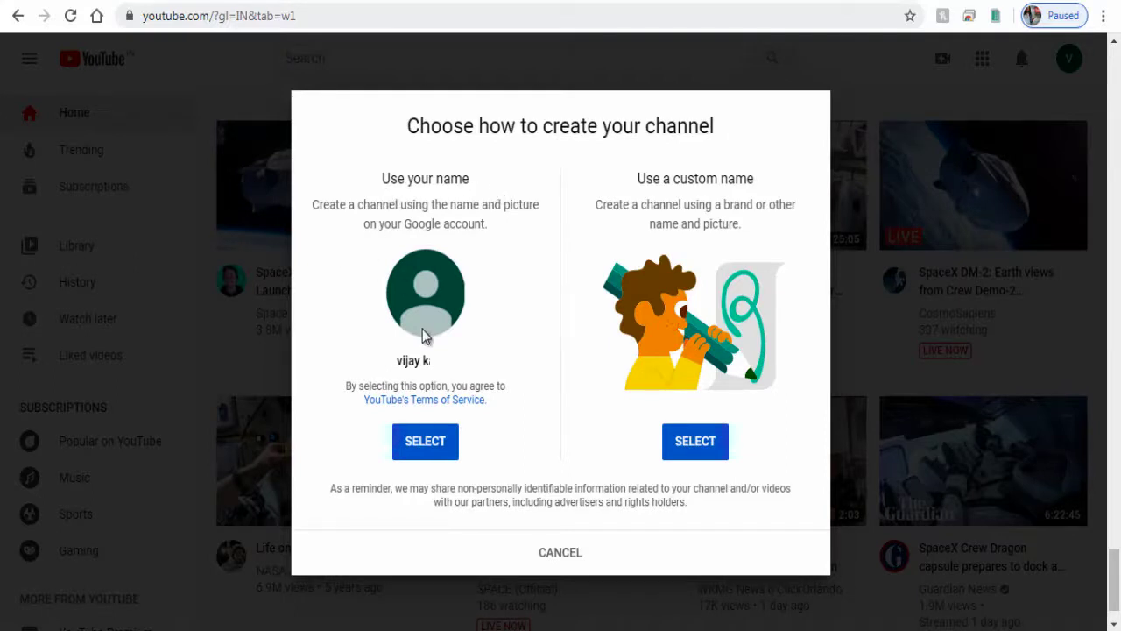
Highlight the account-name and custom-name explanations in the channel creation dialog
drag(398, 361, 473, 372)
click(453, 384)
drag(673, 177, 683, 226)
click(741, 213)
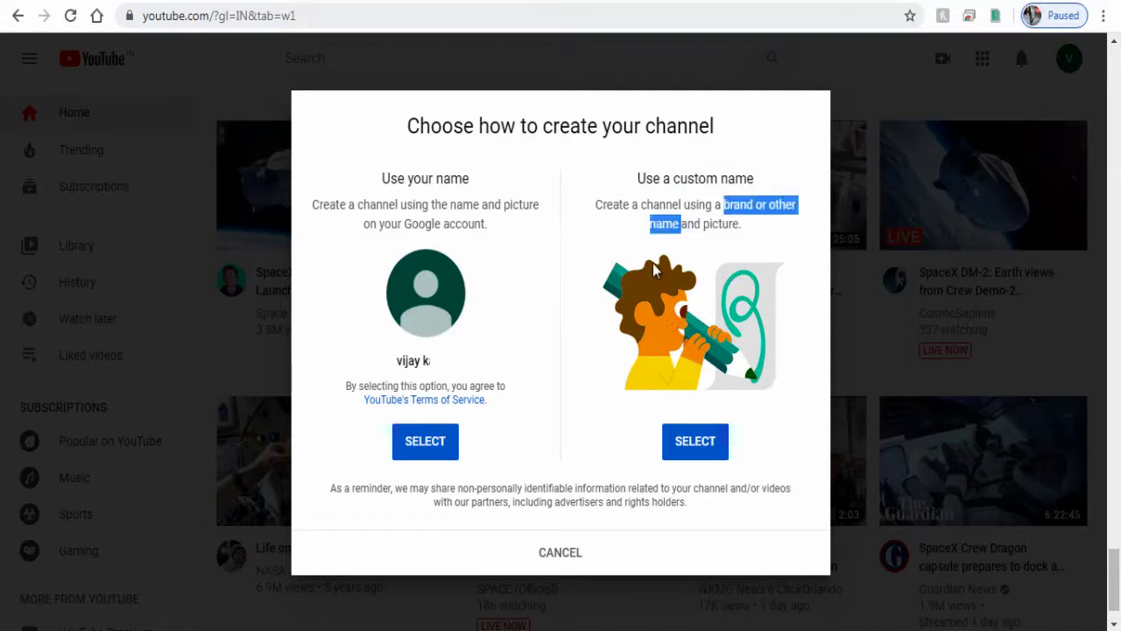
click(692, 253)
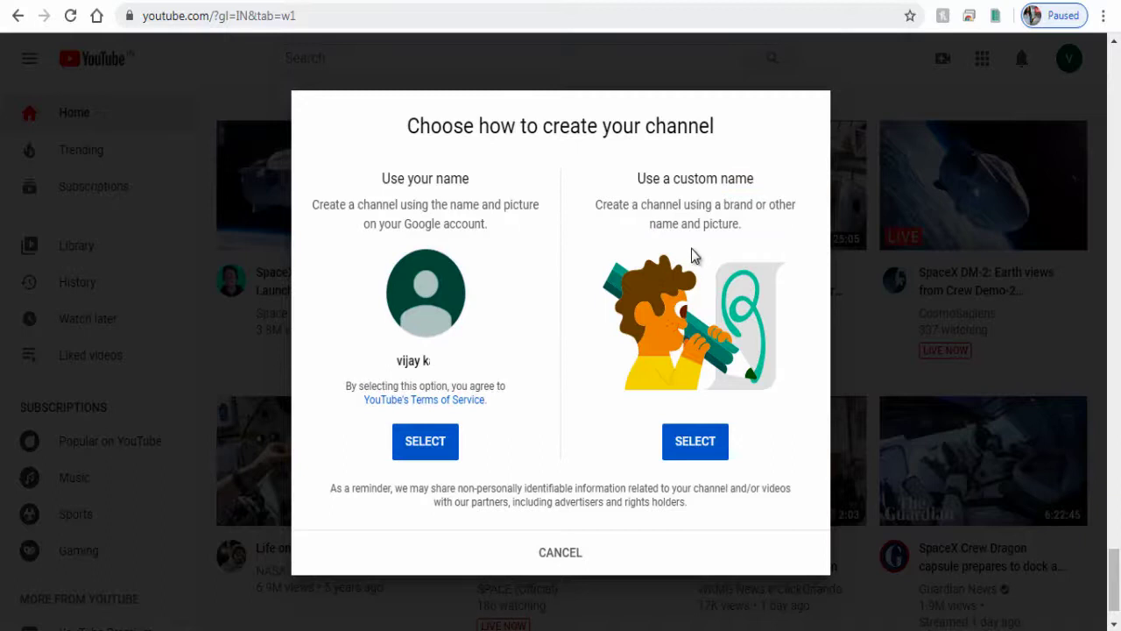
Choose a custom name, enter 'Designo Cube', accept the terms and create the channel
click(688, 459)
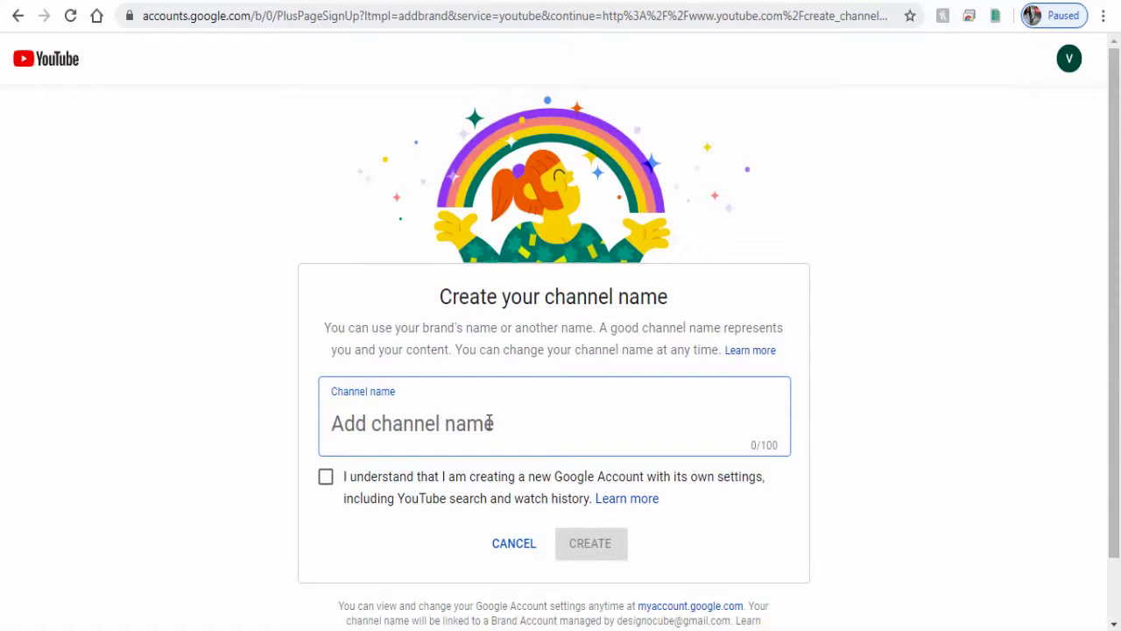
text(Designo Cube)
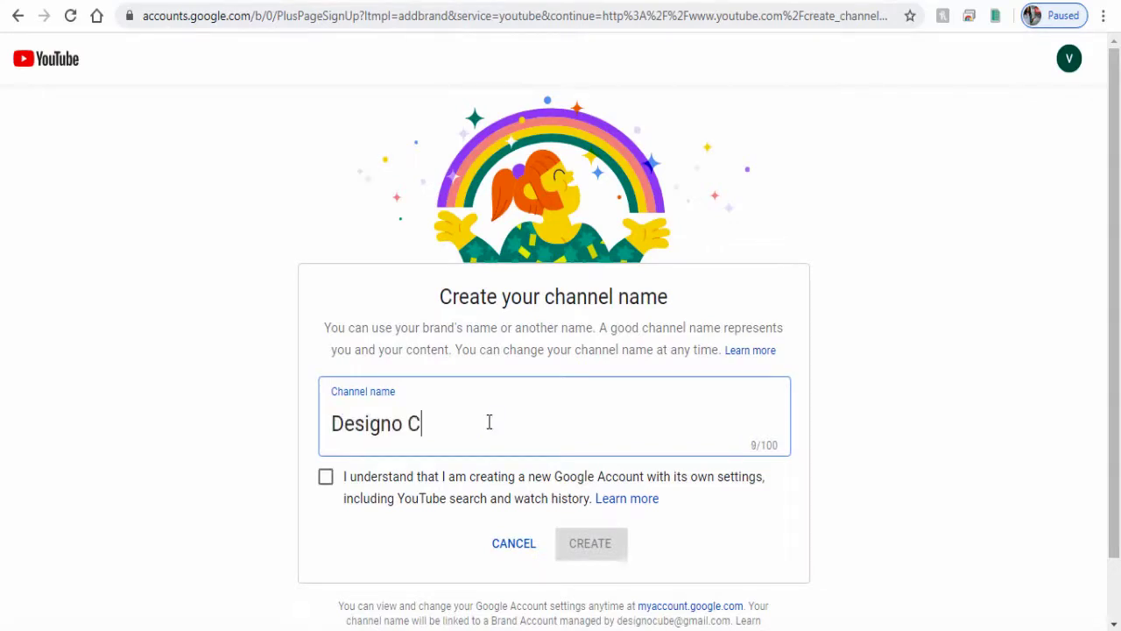
click(412, 464)
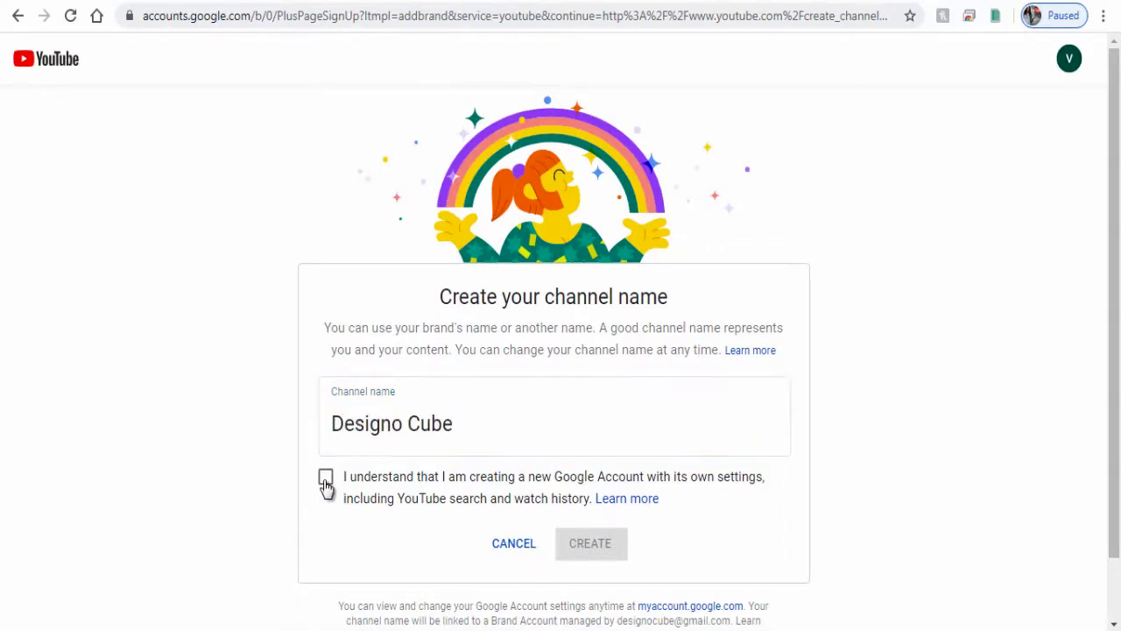
click(325, 480)
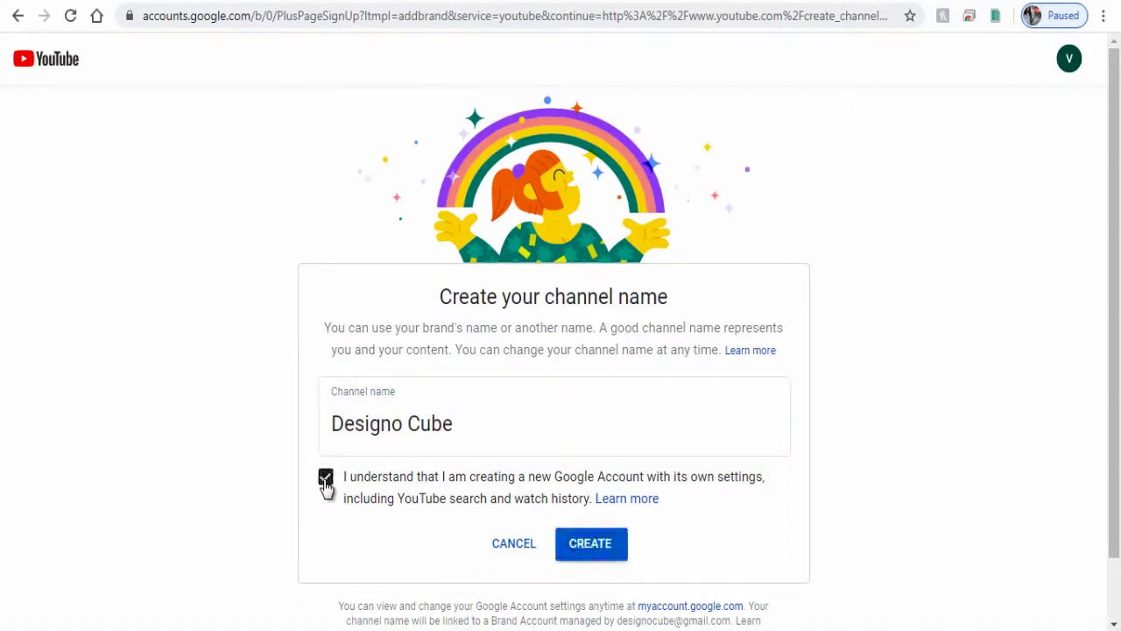
click(590, 545)
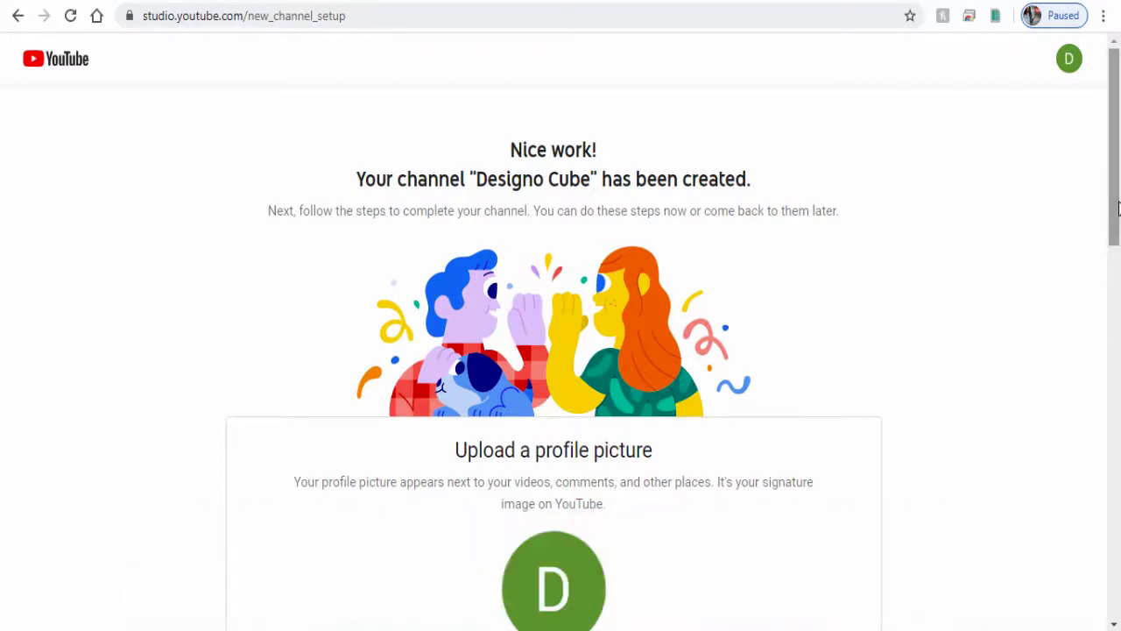
Upload the Logo_DC image from the computer as the channel profile picture
drag(1118, 208, 1105, 320)
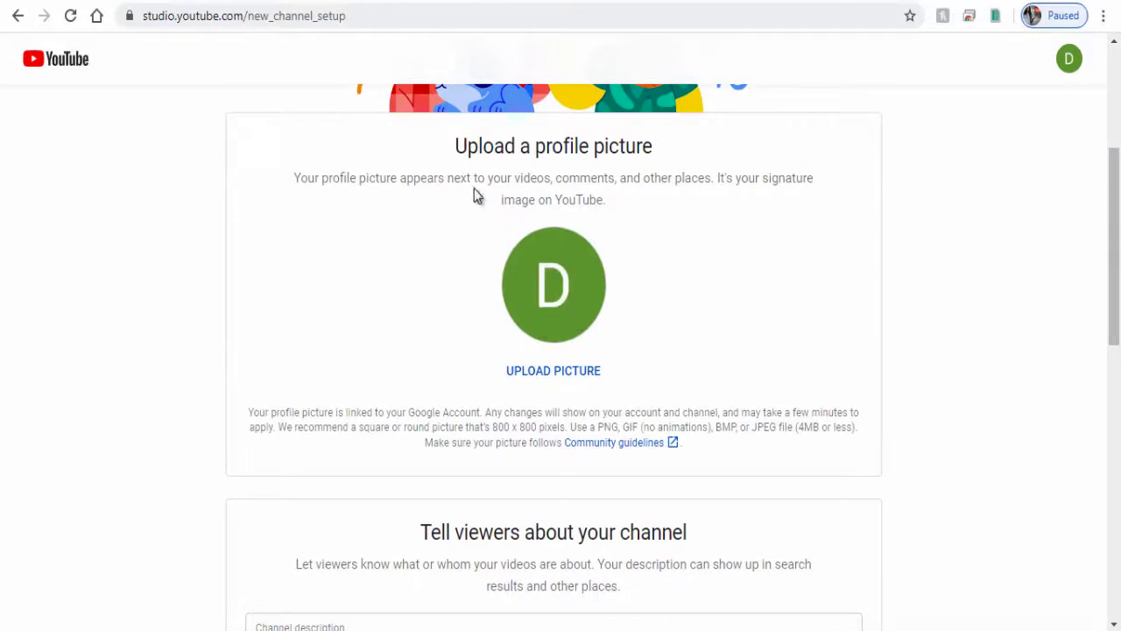
click(547, 291)
click(276, 148)
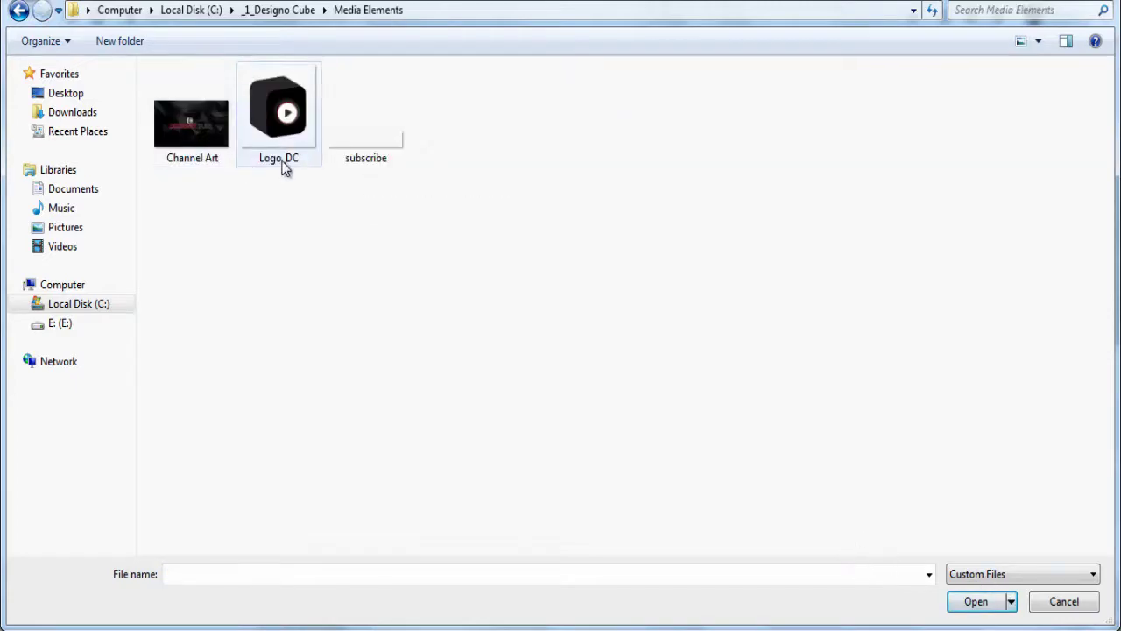
click(286, 163)
click(980, 603)
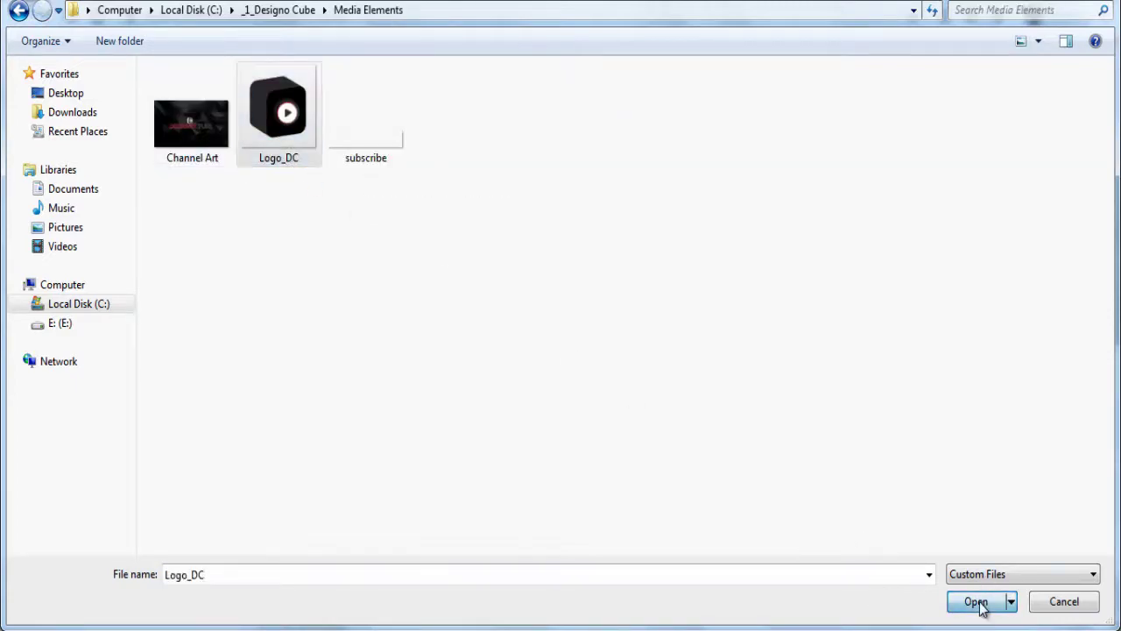
scroll(657, 412, down, 2)
scroll(656, 412, down, 1)
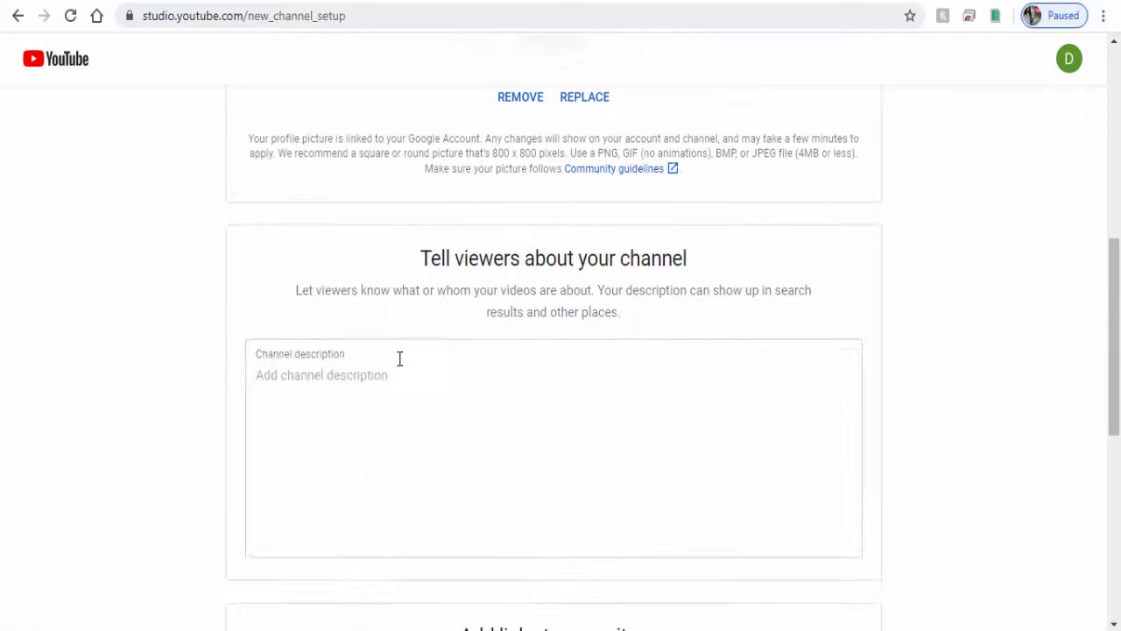
Paste the full channel description into the Channel description field
click(375, 365)
text(Get tips and tweaks for web related sites  like wordpress, google sites, weebly or wix site. Again are you interested in graphics and motion graphics related topics. What about getting around with social media network sites like facebook, youtube twitter instagram and more. Then you are in the right place, have a look at our tutorial video, we keep creating and updating topics ranging from graphics, creative motion graphics to social media.)
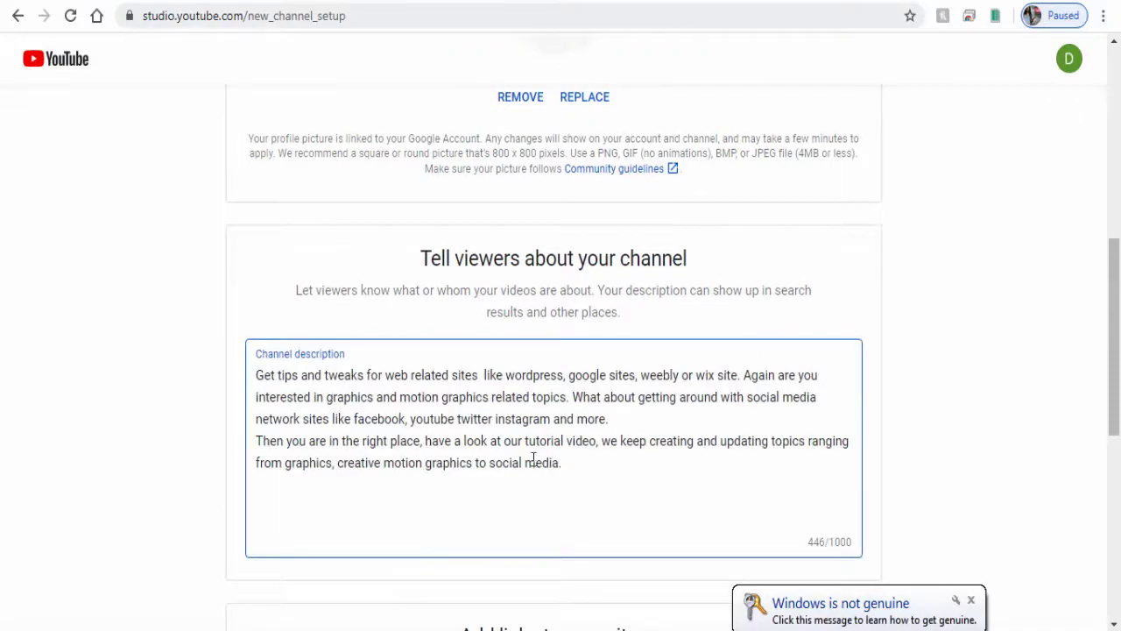
click(948, 475)
scroll(955, 475, down, 1)
scroll(955, 475, down, 2)
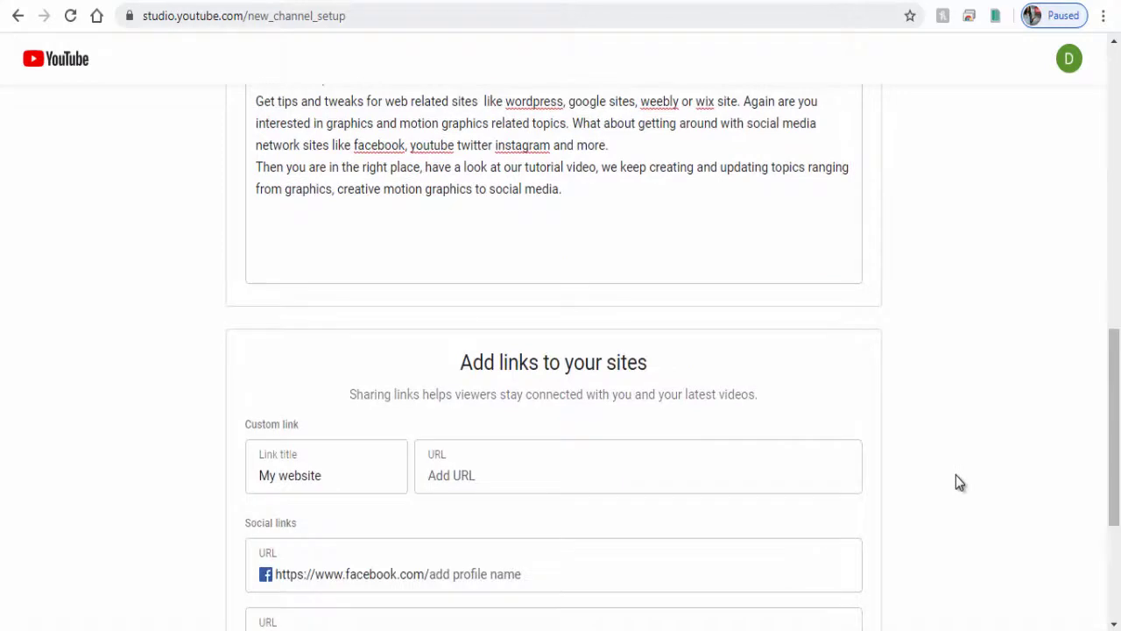
scroll(955, 475, down, 2)
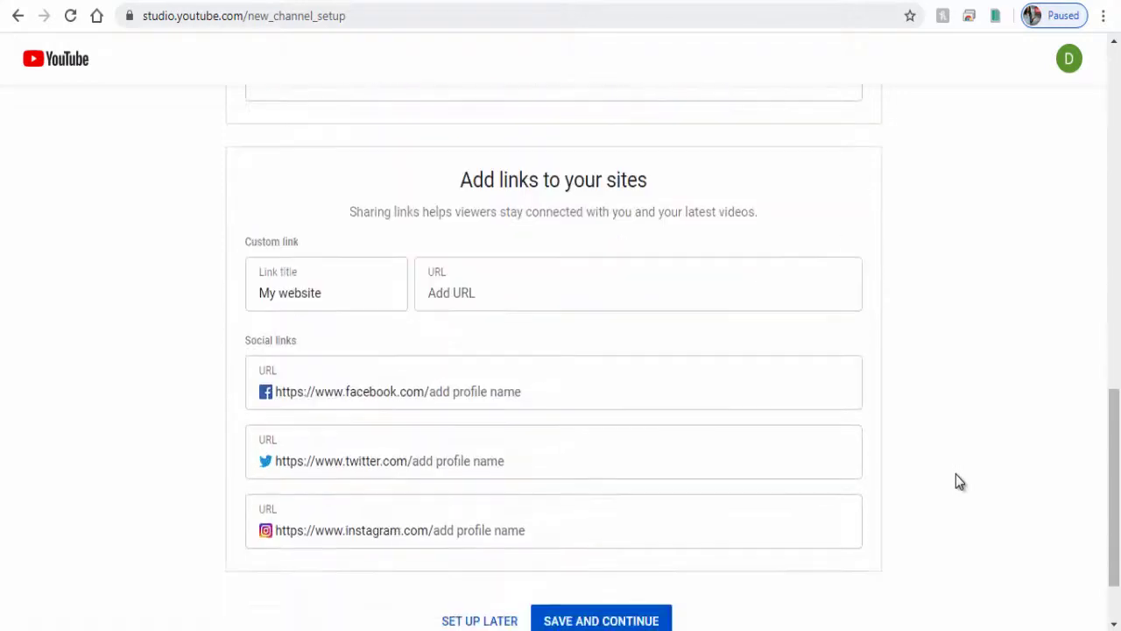
click(285, 293)
text(Website)
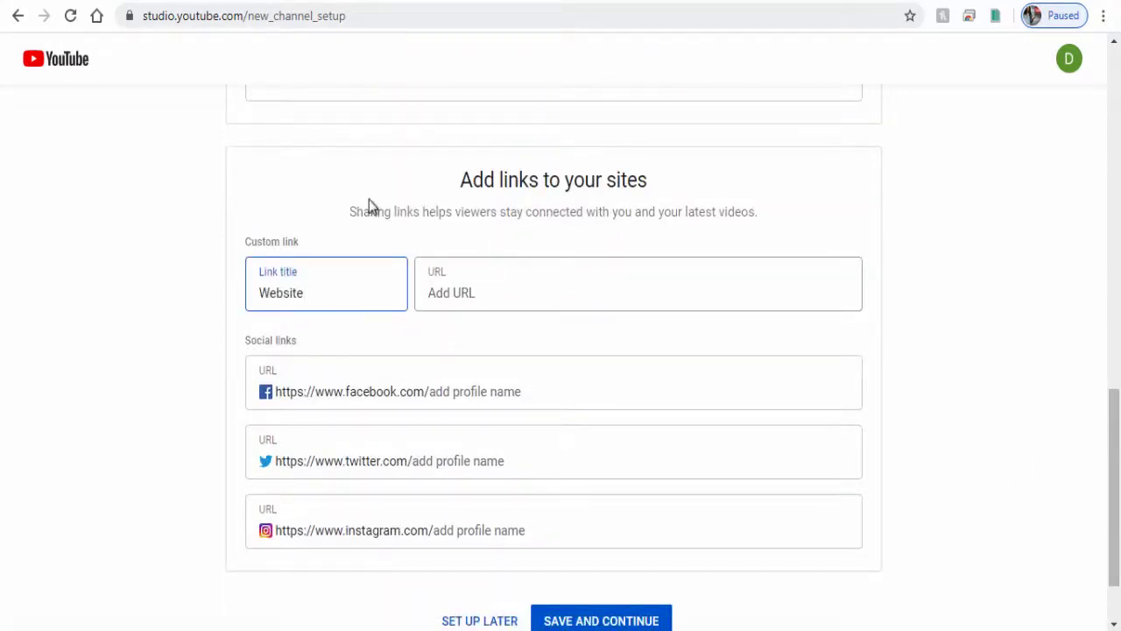
click(467, 291)
text(www.infomercia.com)
Paste the Facebook page link and delete its duplicated facebook.com prefix
click(545, 388)
key(ctrl+v)
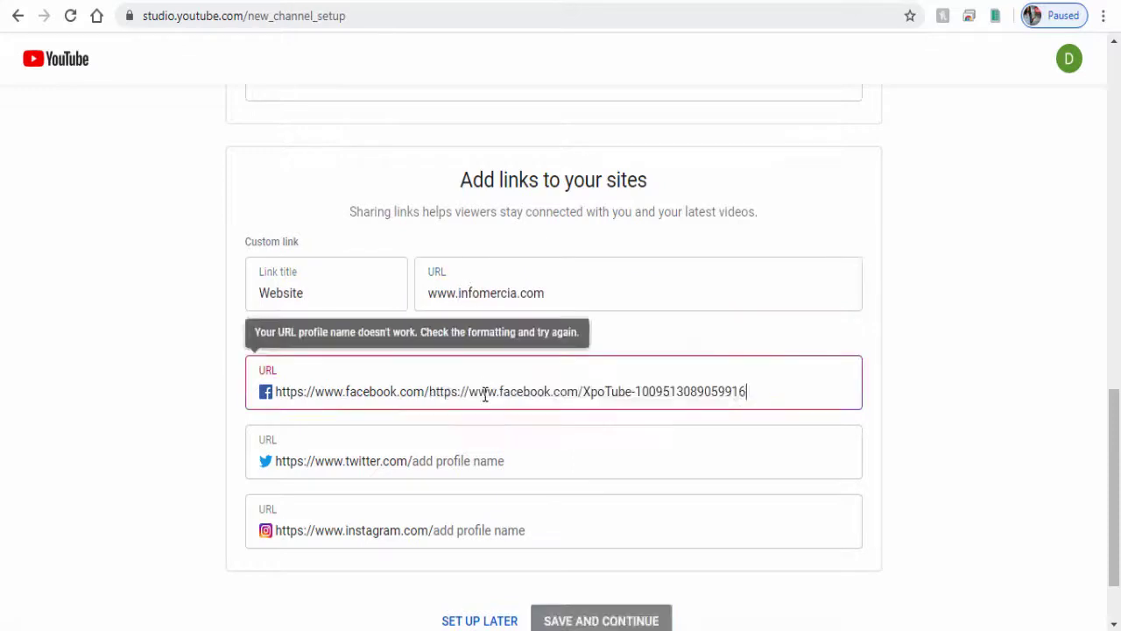
drag(583, 393, 431, 396)
key(BackSpace)
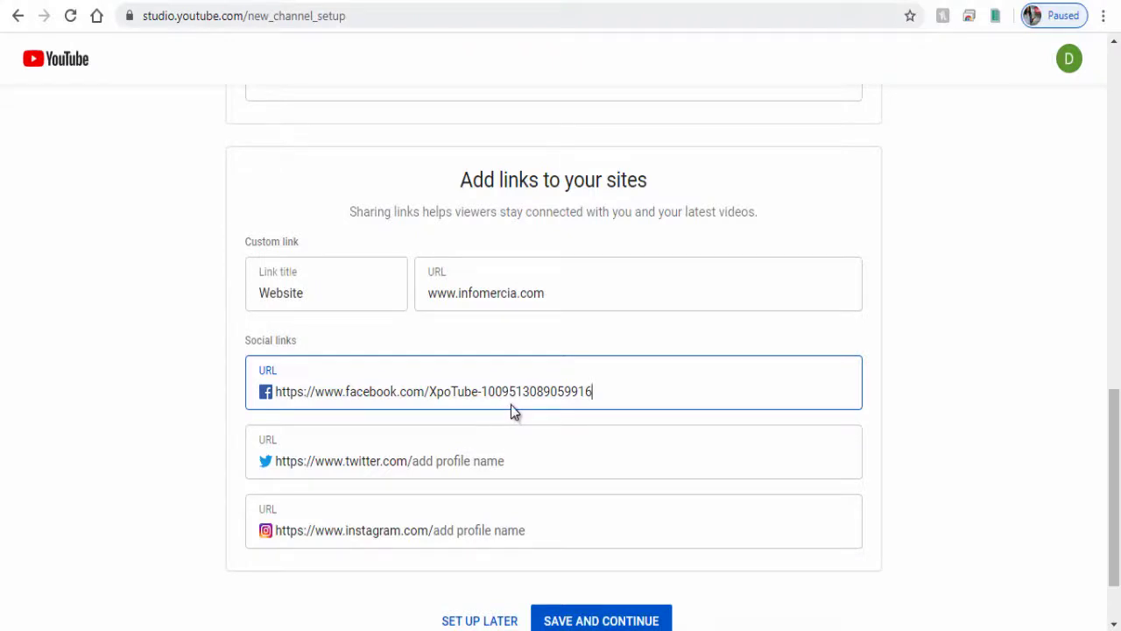
click(427, 467)
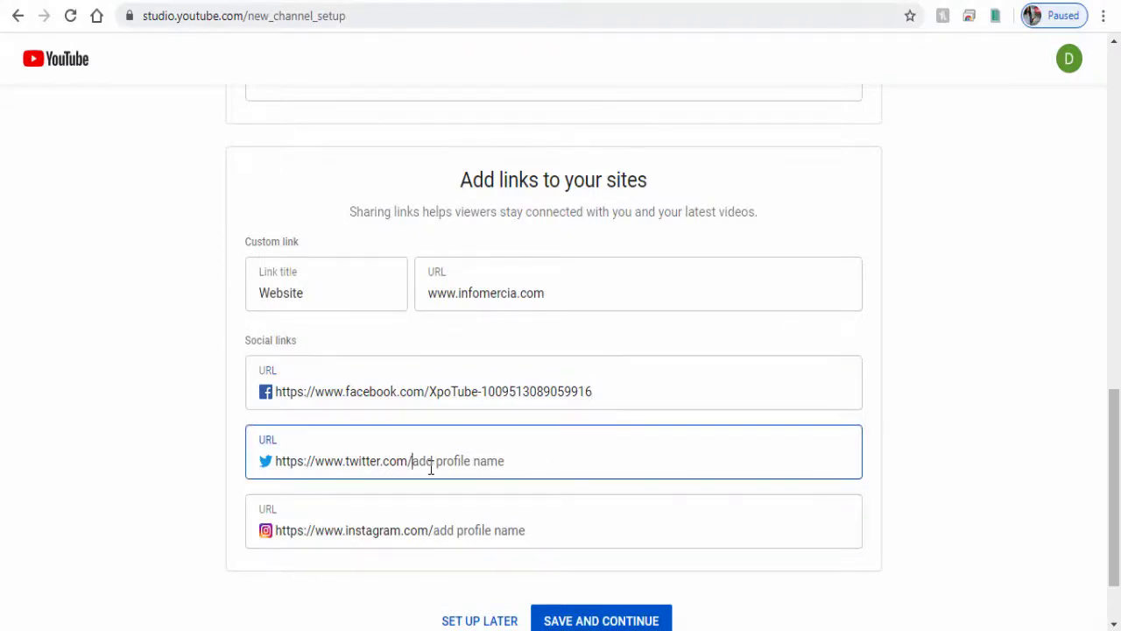
scroll(599, 526, down, 1)
Save and continue the setup, then go to Customize Channel for Designo Cube
click(601, 530)
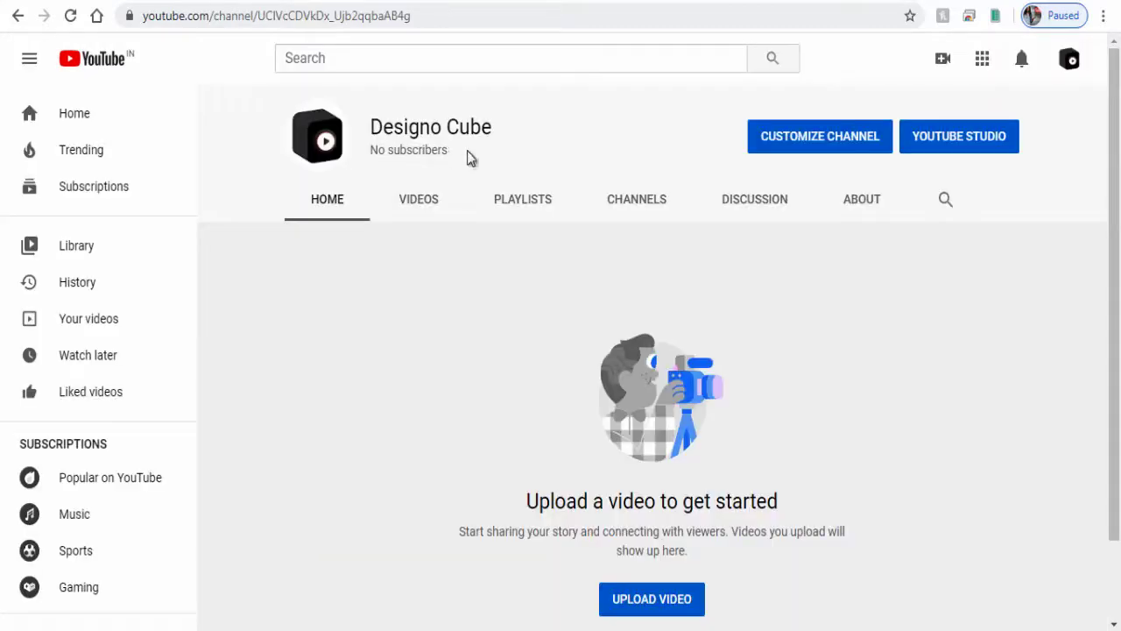
click(809, 140)
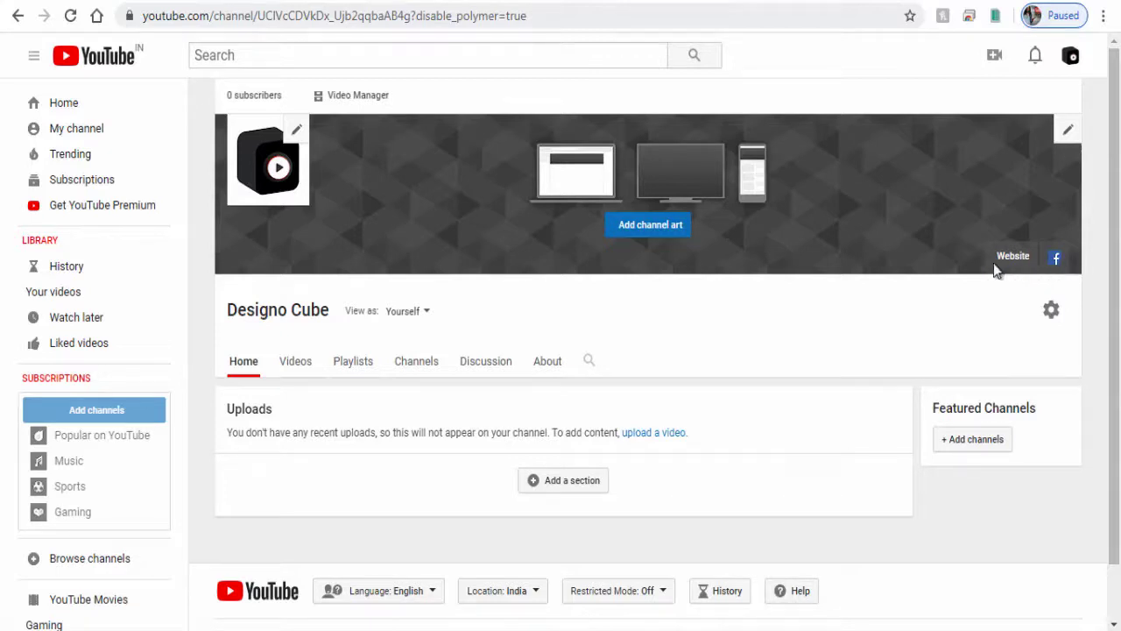
Upload the 'Channel Art' image from the computer and apply it as the banner
click(650, 225)
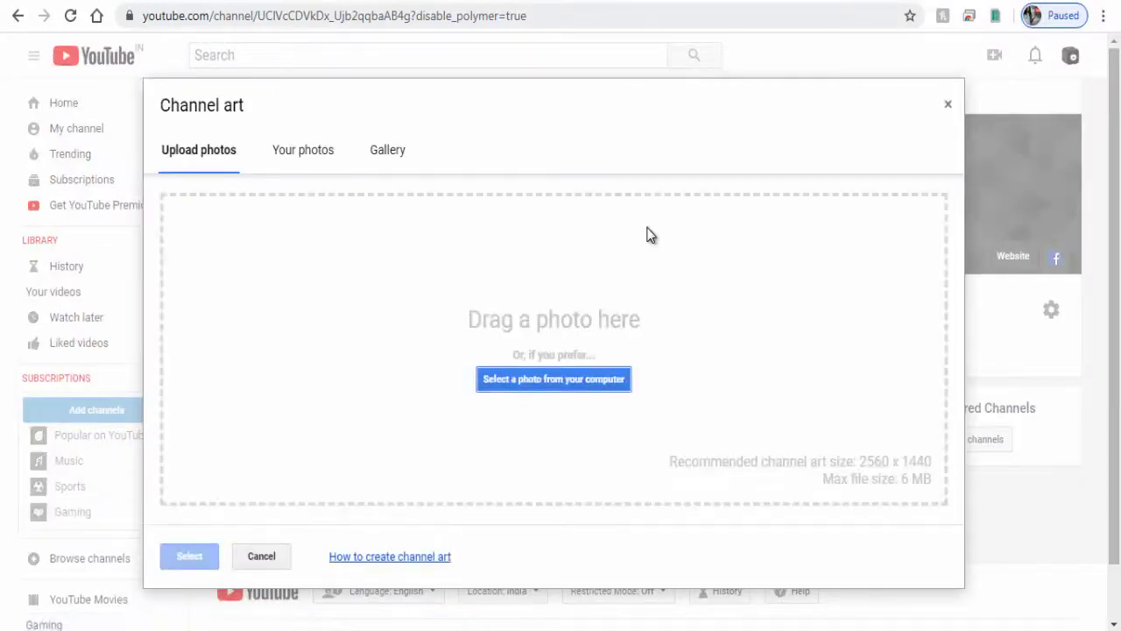
click(316, 156)
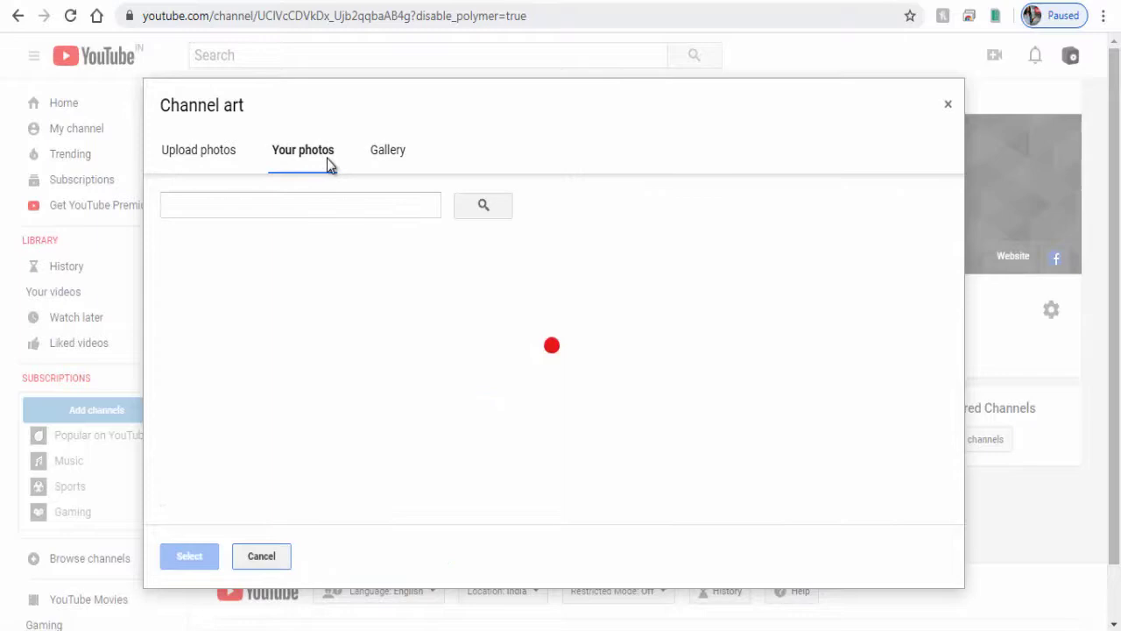
click(399, 156)
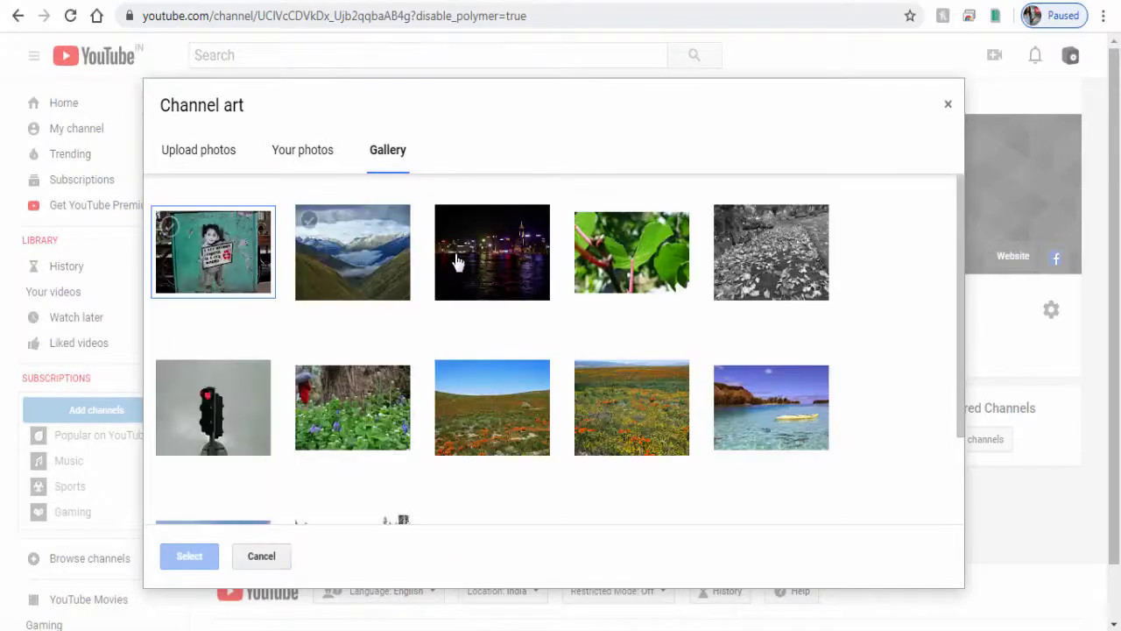
scroll(508, 326, down, 2)
scroll(509, 330, up, 2)
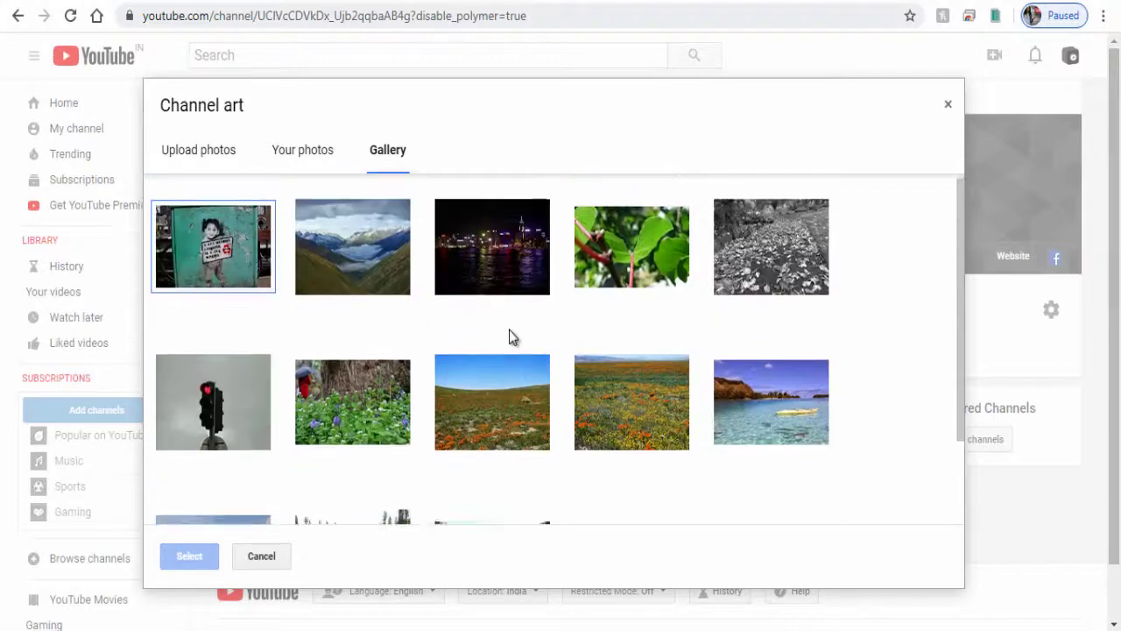
click(208, 163)
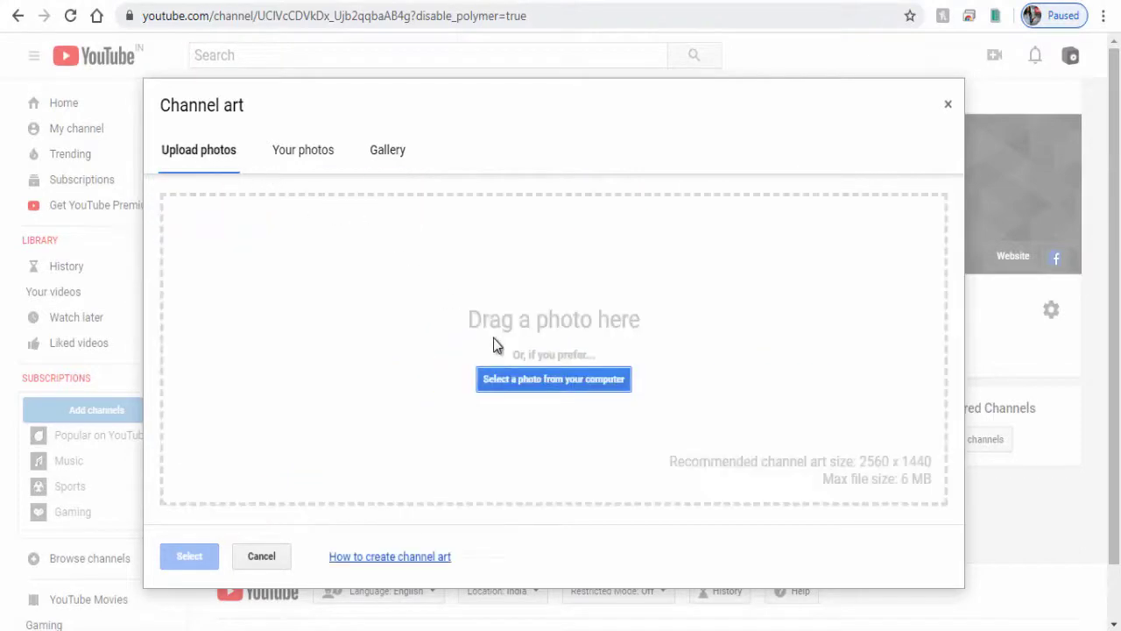
click(530, 383)
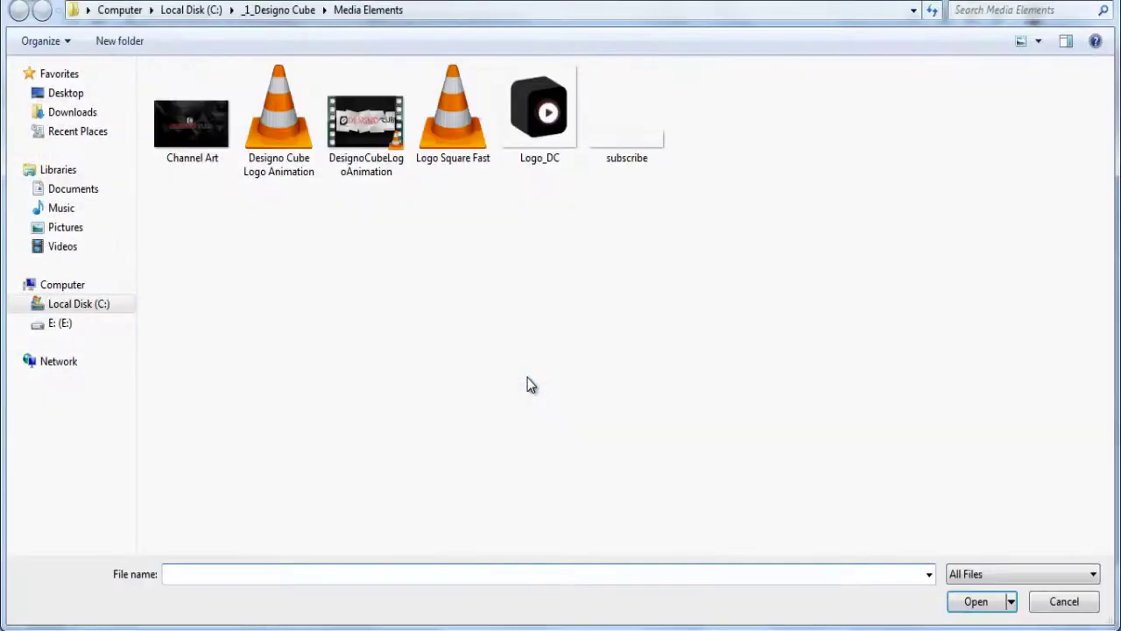
click(175, 123)
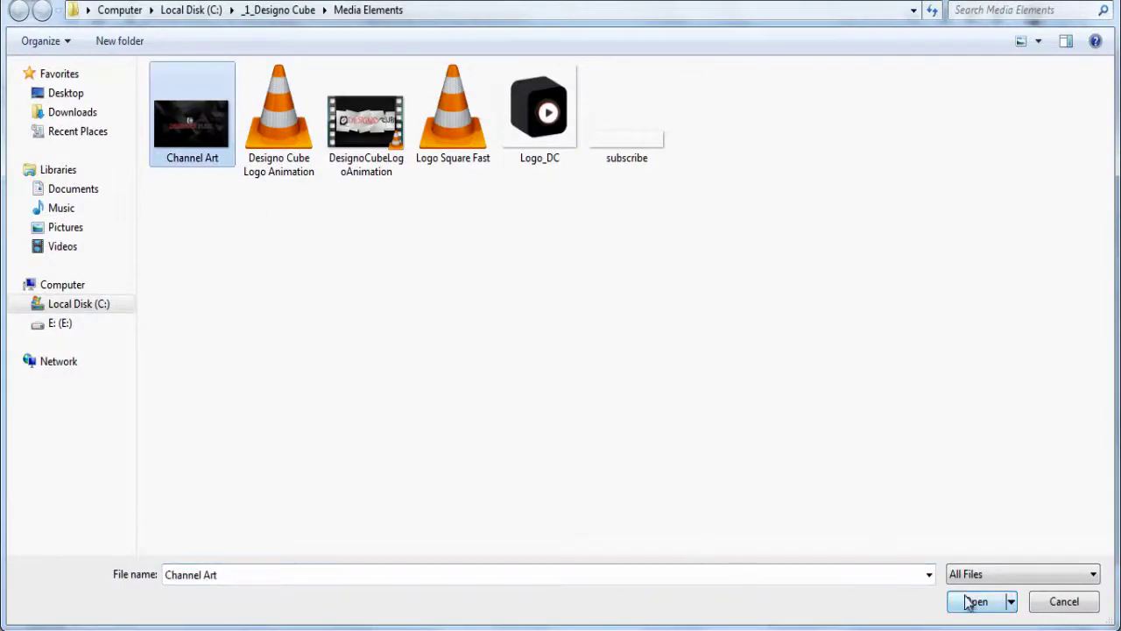
click(995, 607)
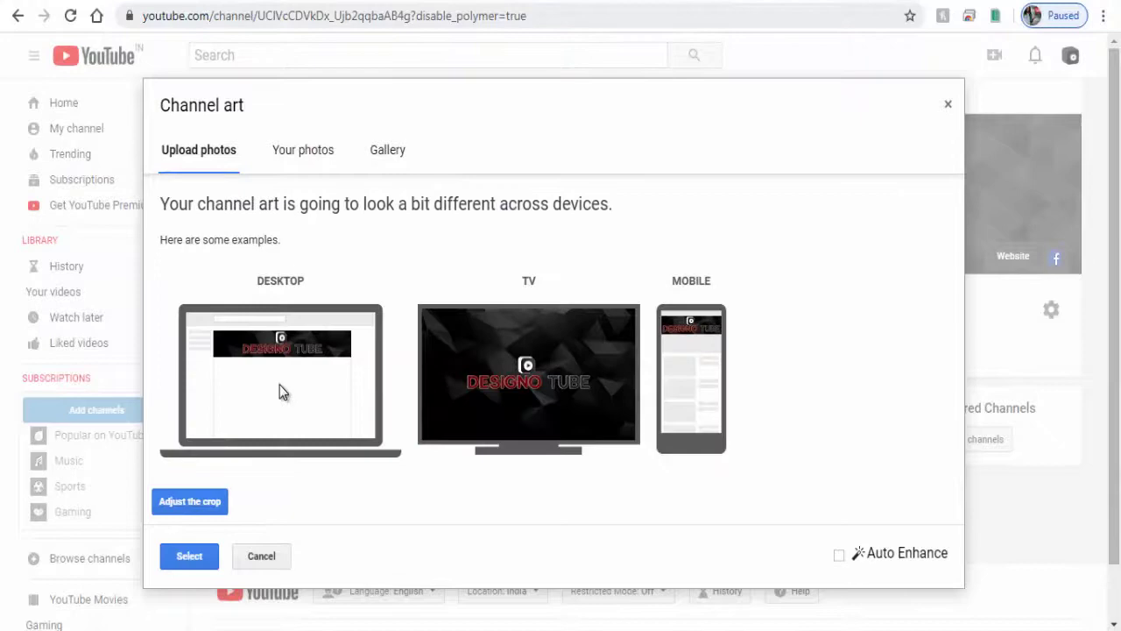
click(200, 557)
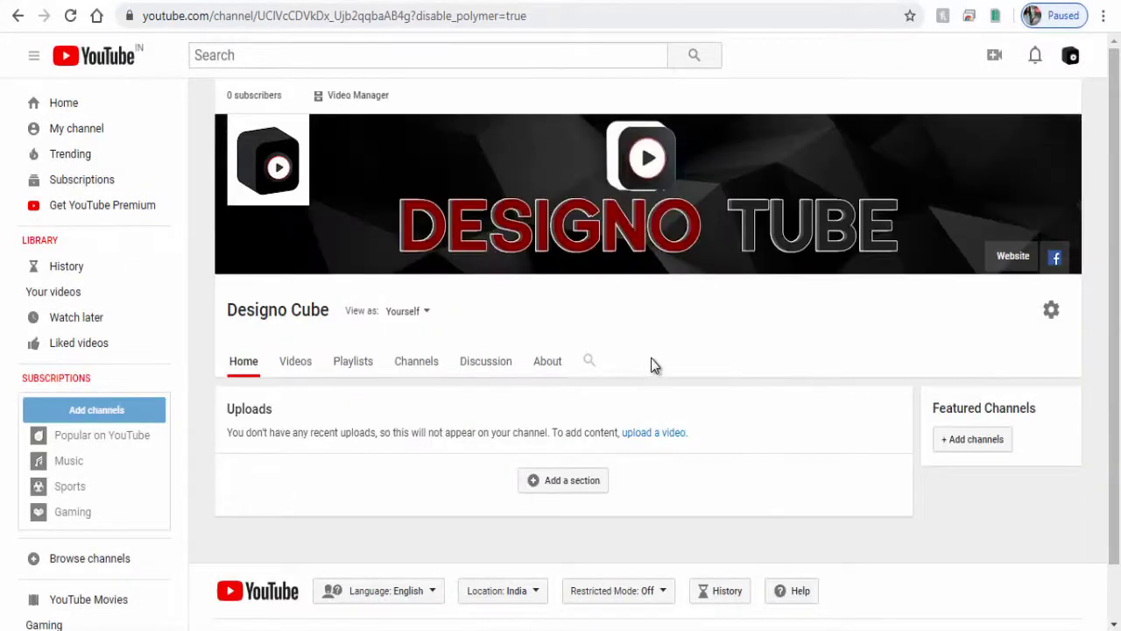
Go to the channel's About page and check the description editor without changes
scroll(650, 366, down, 1)
click(549, 301)
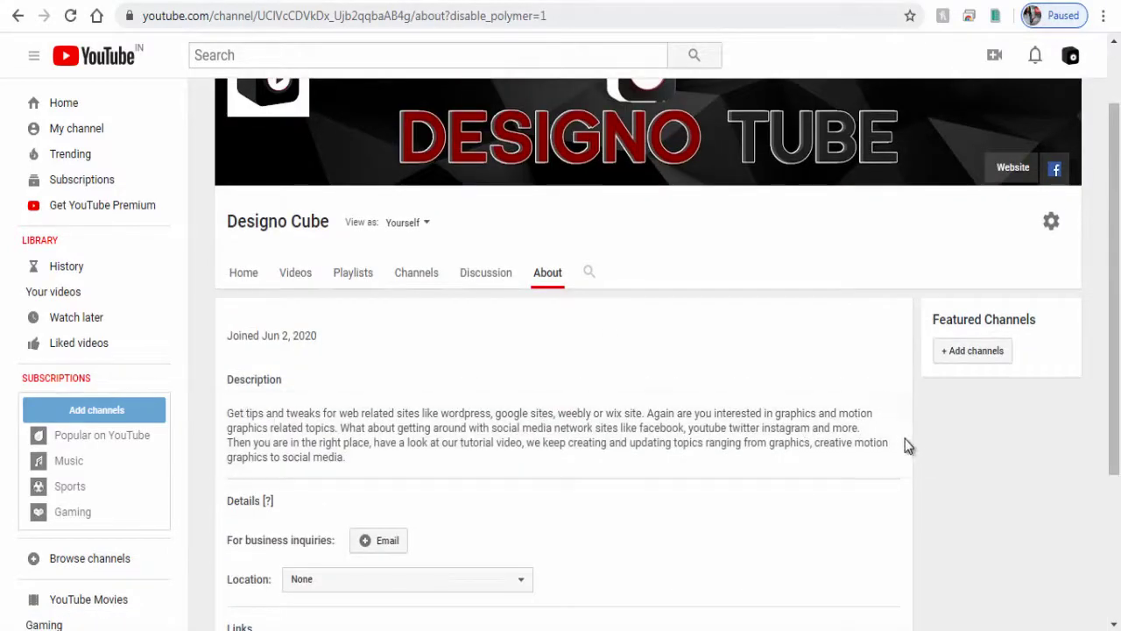
click(899, 414)
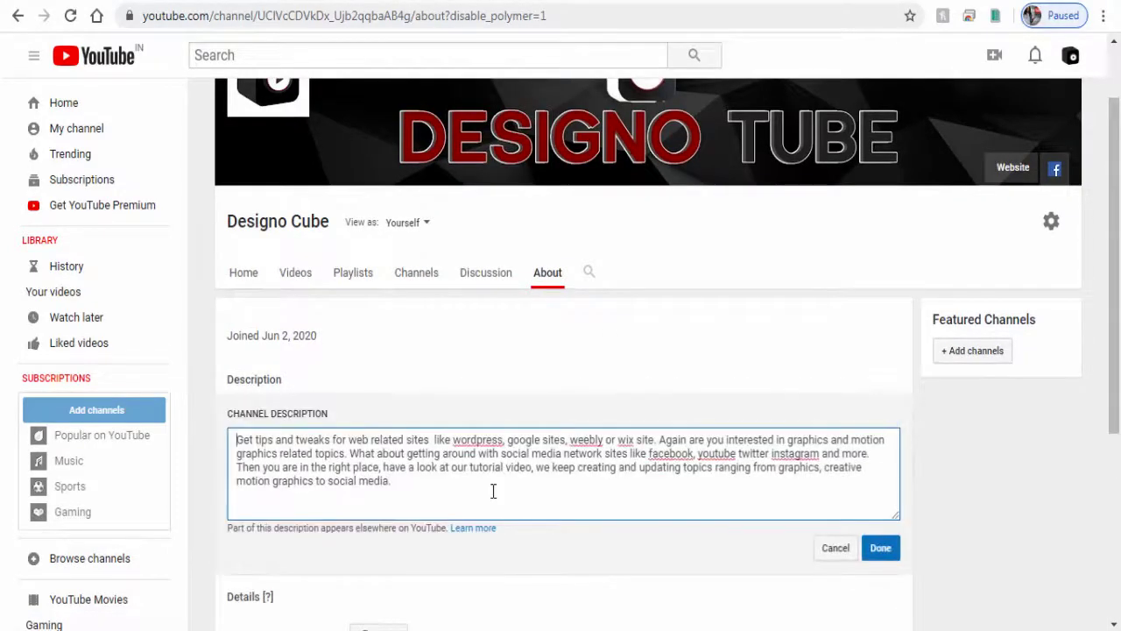
click(828, 551)
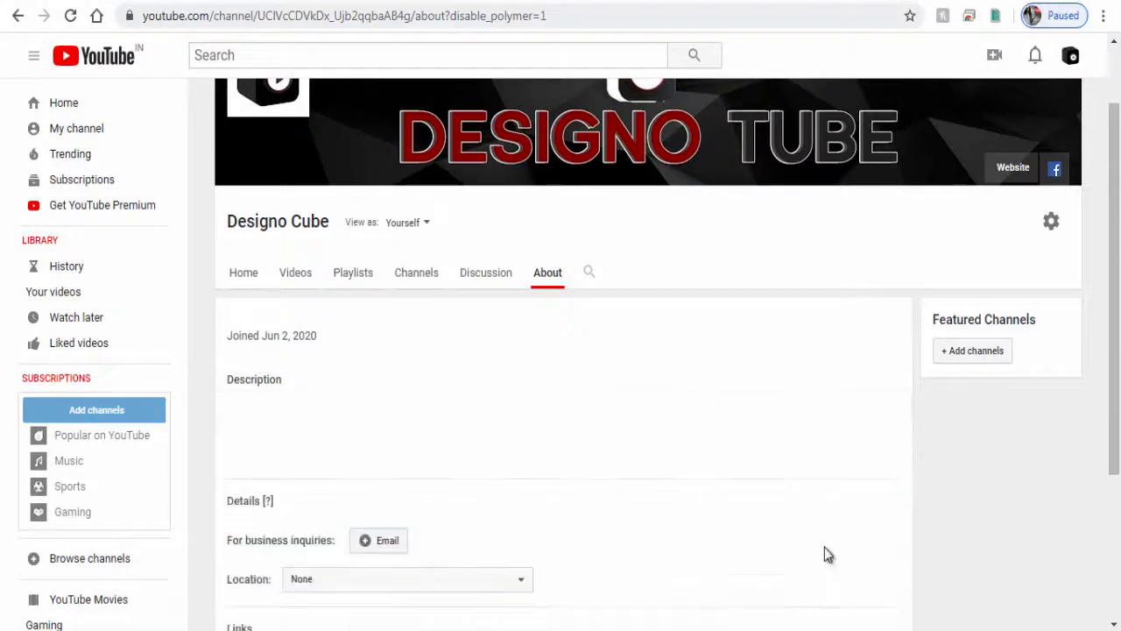
Enter the business-inquiries email address under Details and save it
scroll(784, 531, down, 2)
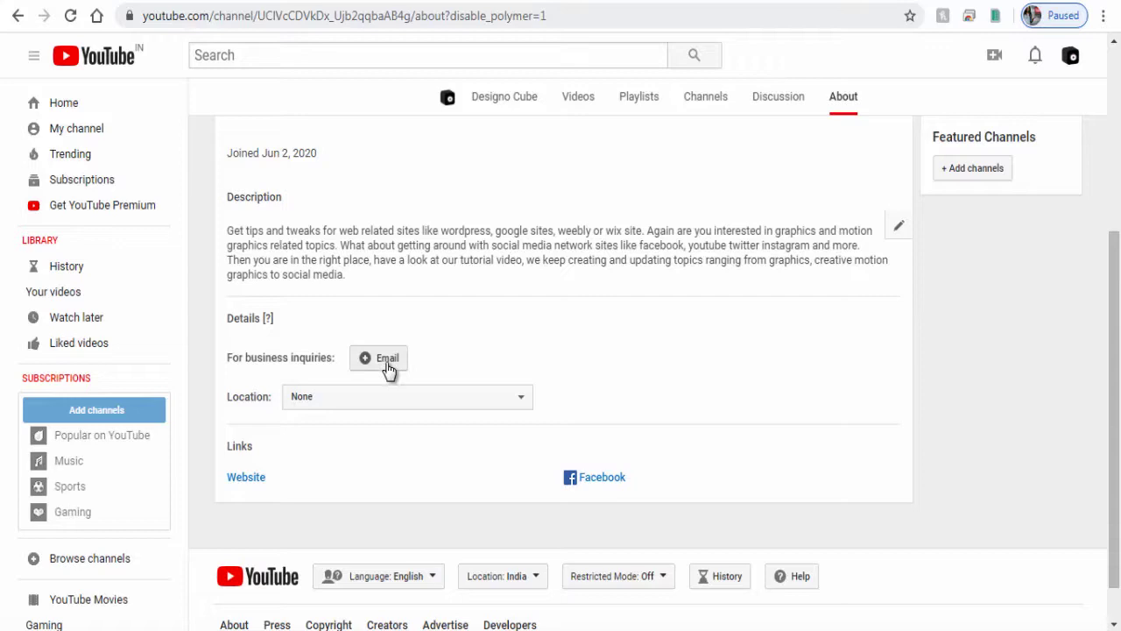
click(389, 368)
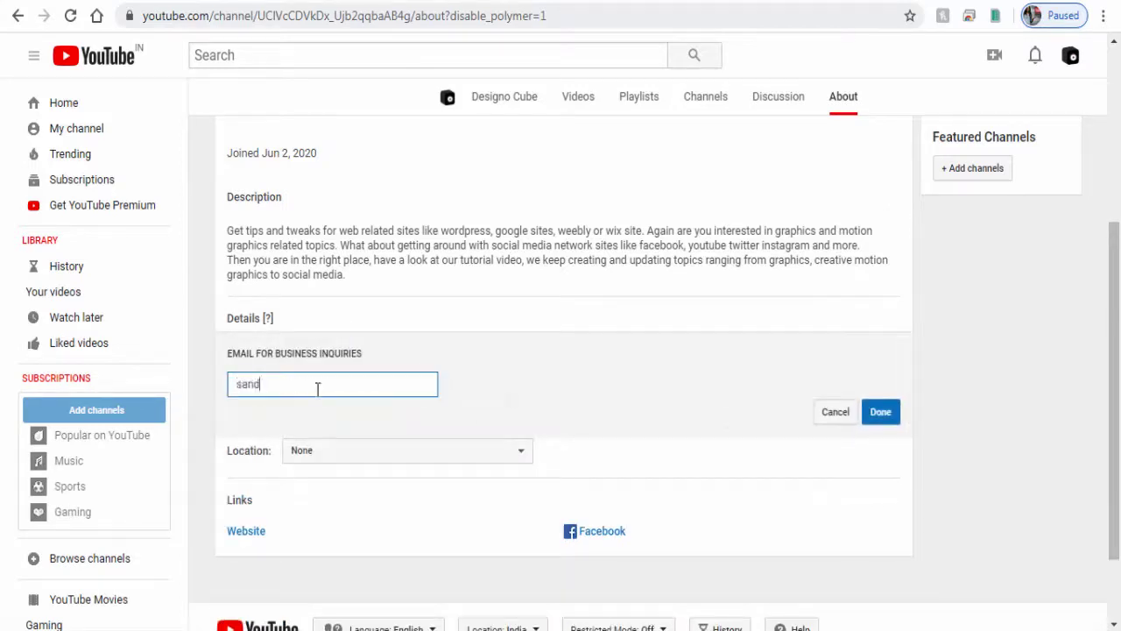
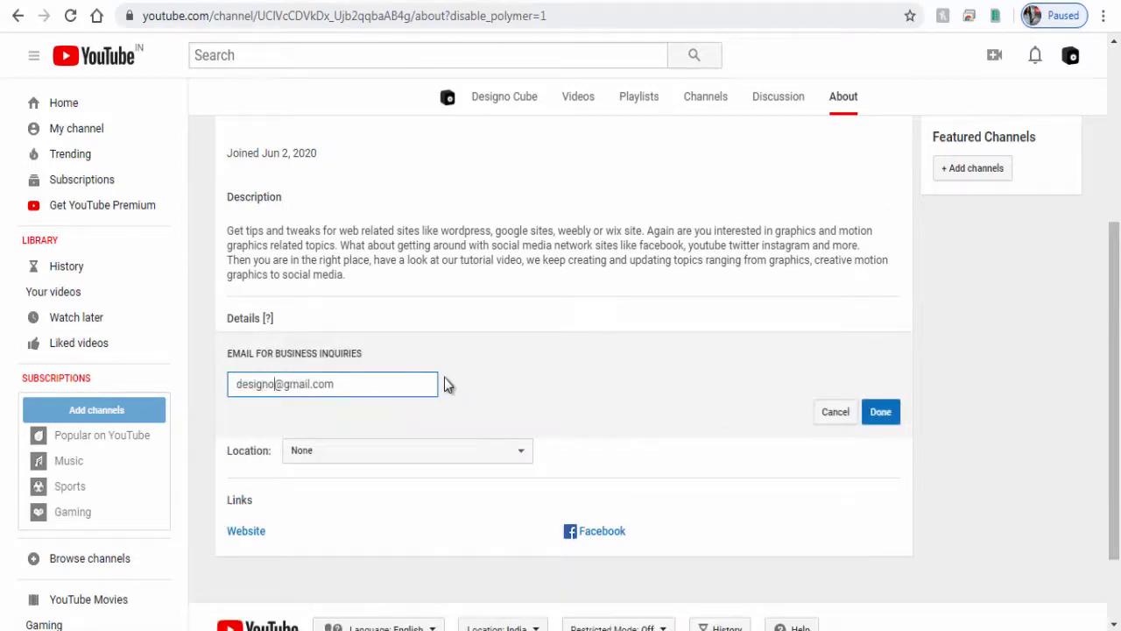
click(554, 429)
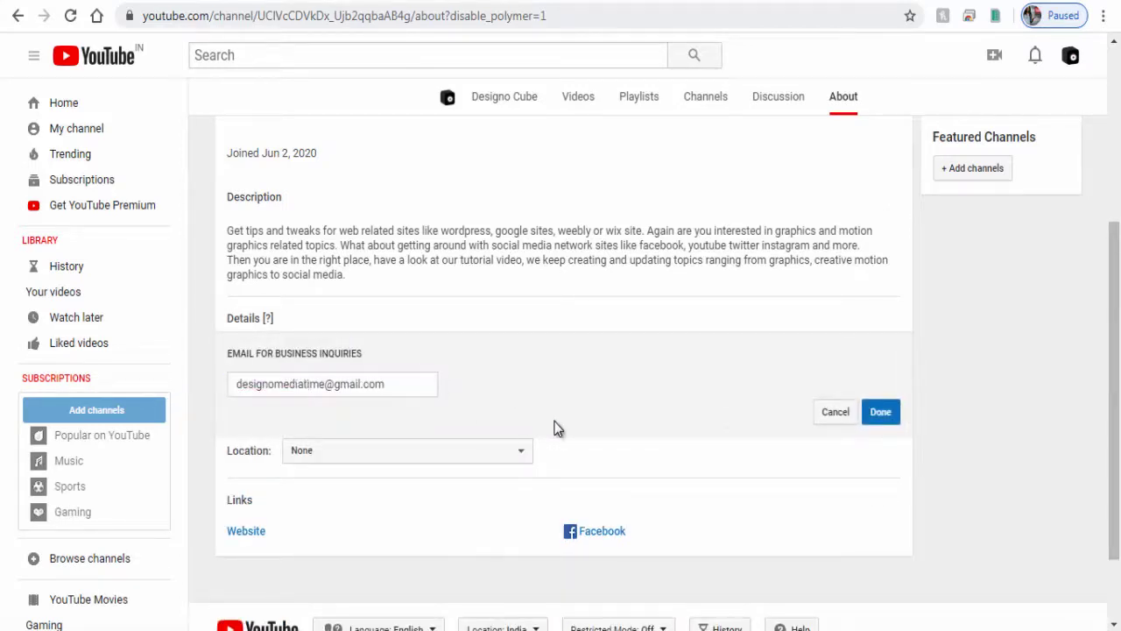
click(884, 419)
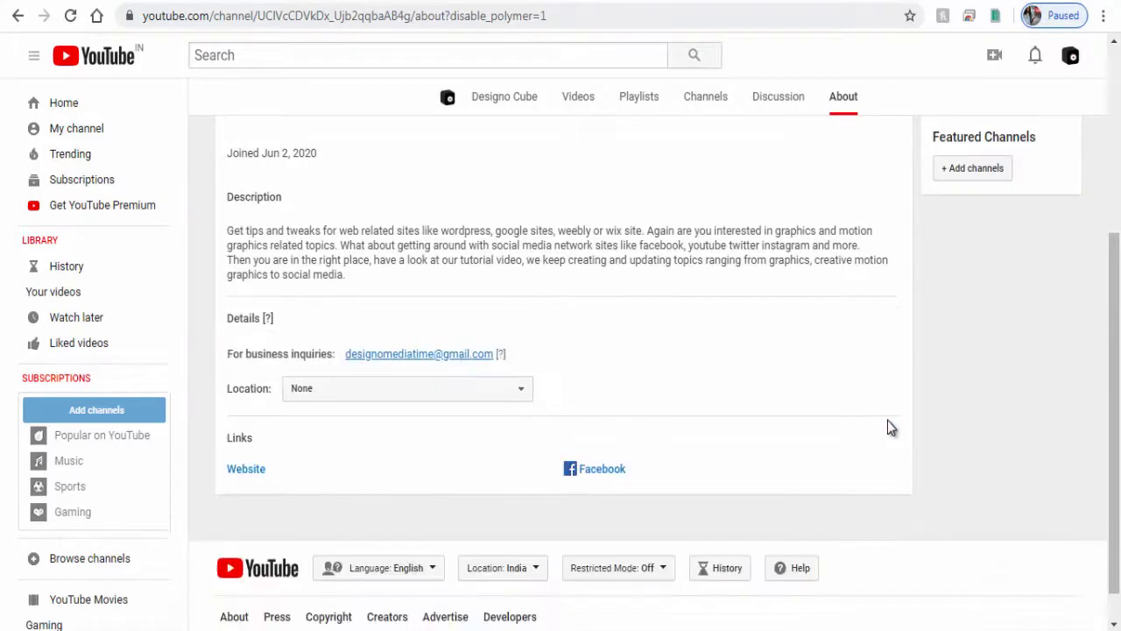
Go to YouTube Studio from the account menu to load the Designo Cube dashboard
scroll(887, 419, up, 3)
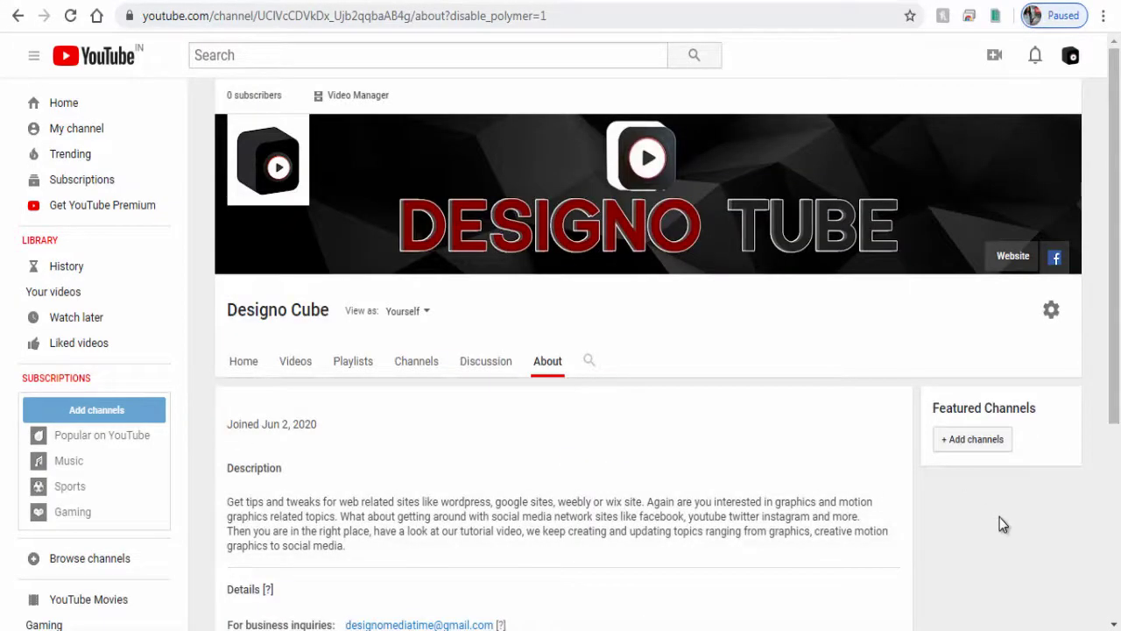
click(1074, 58)
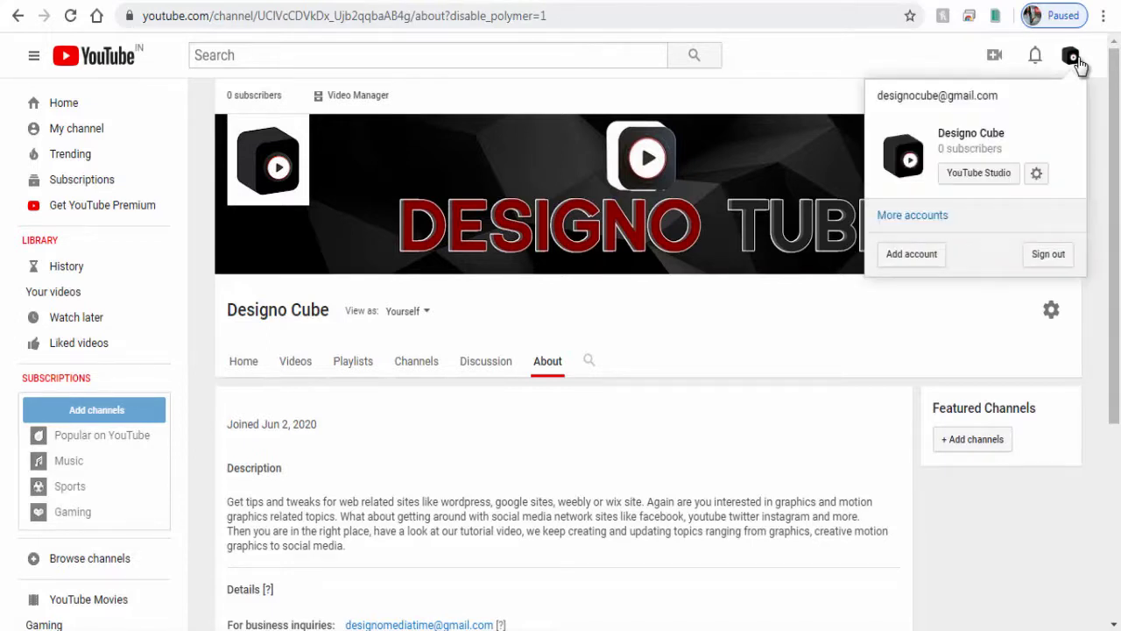
click(998, 180)
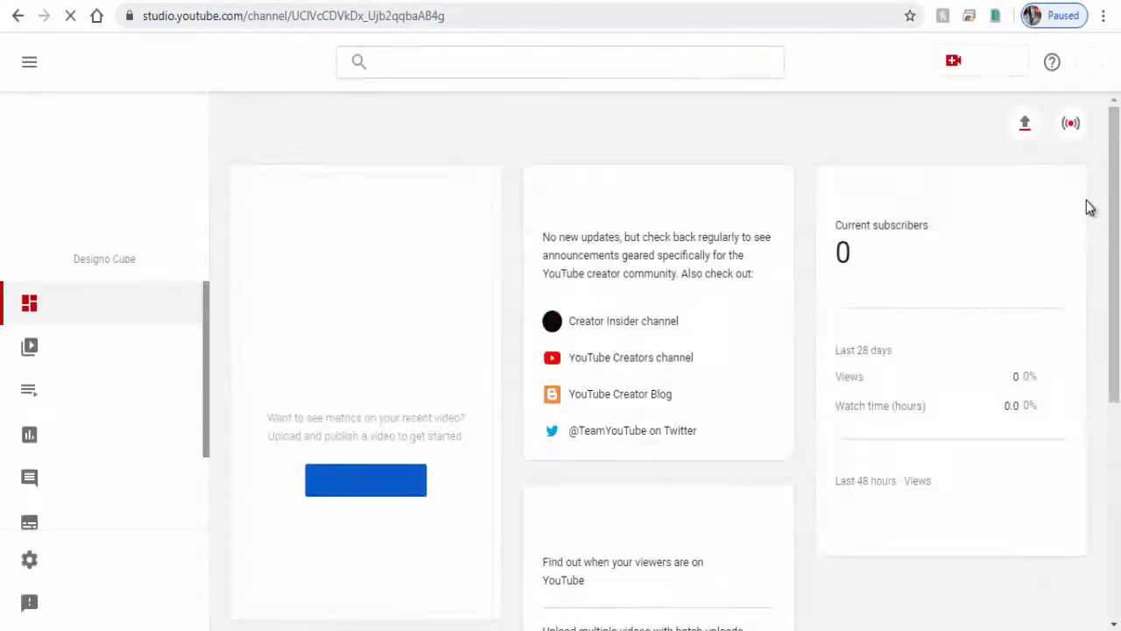
Upload the DesignoCubeLogoAnimation video file from the computer
click(386, 493)
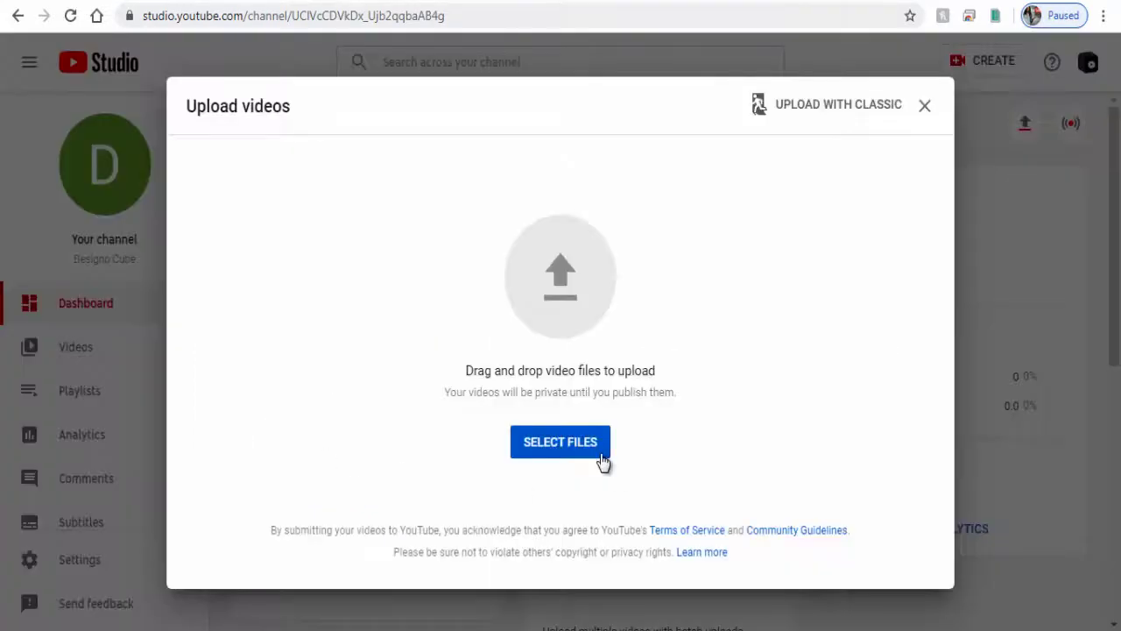
click(571, 456)
click(356, 174)
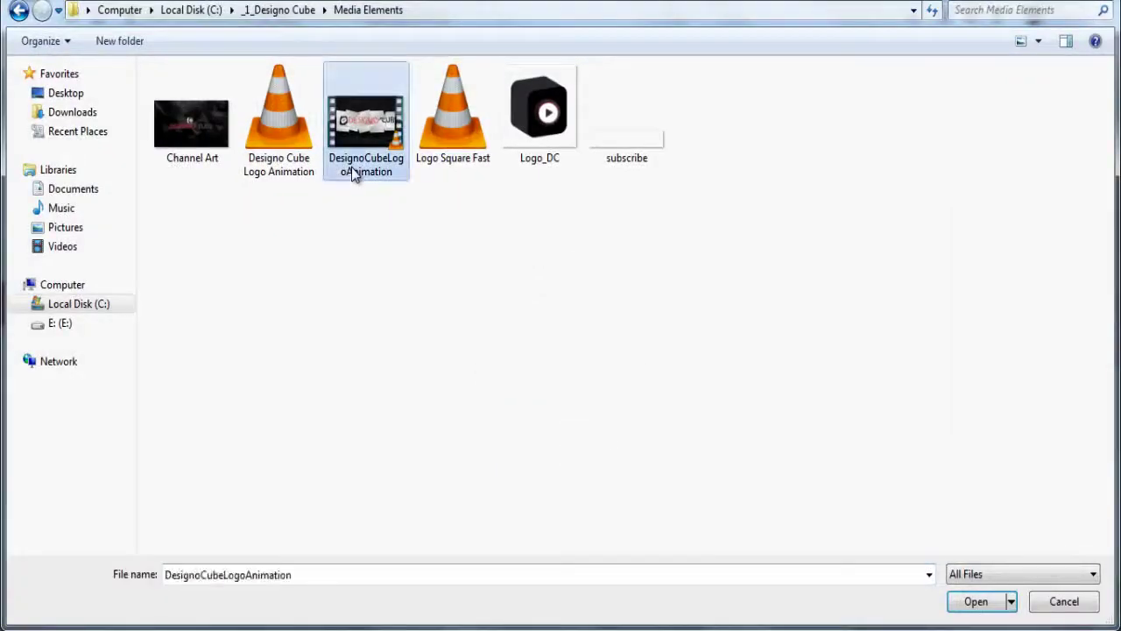
click(981, 609)
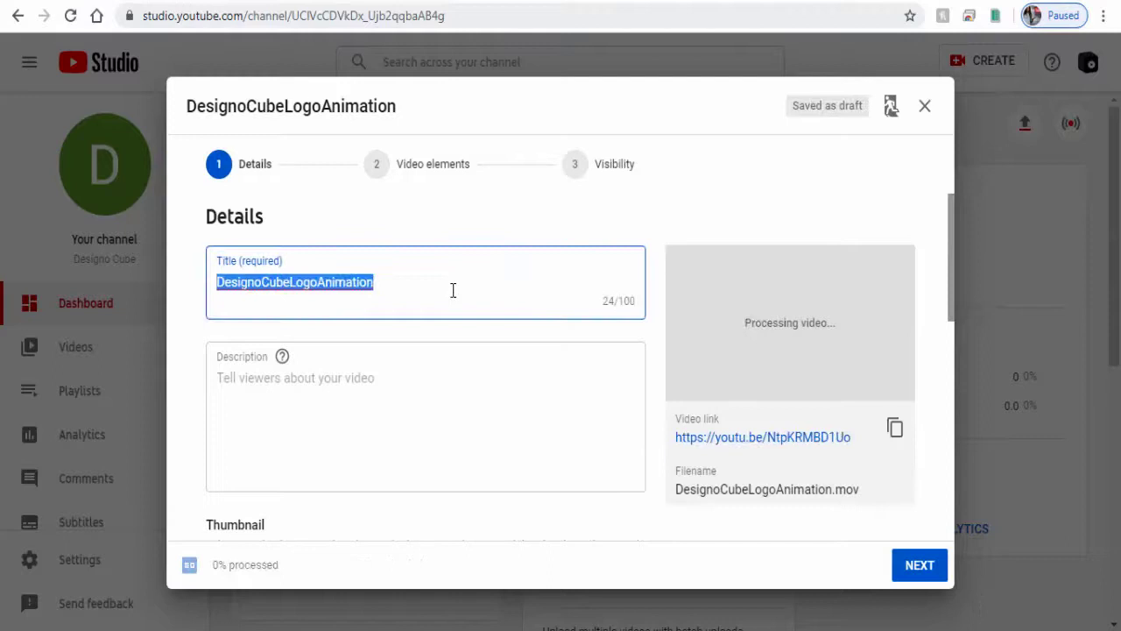
Retitle the video 'Designo Cube Logo Animation' by adding spaces between the words
click(453, 291)
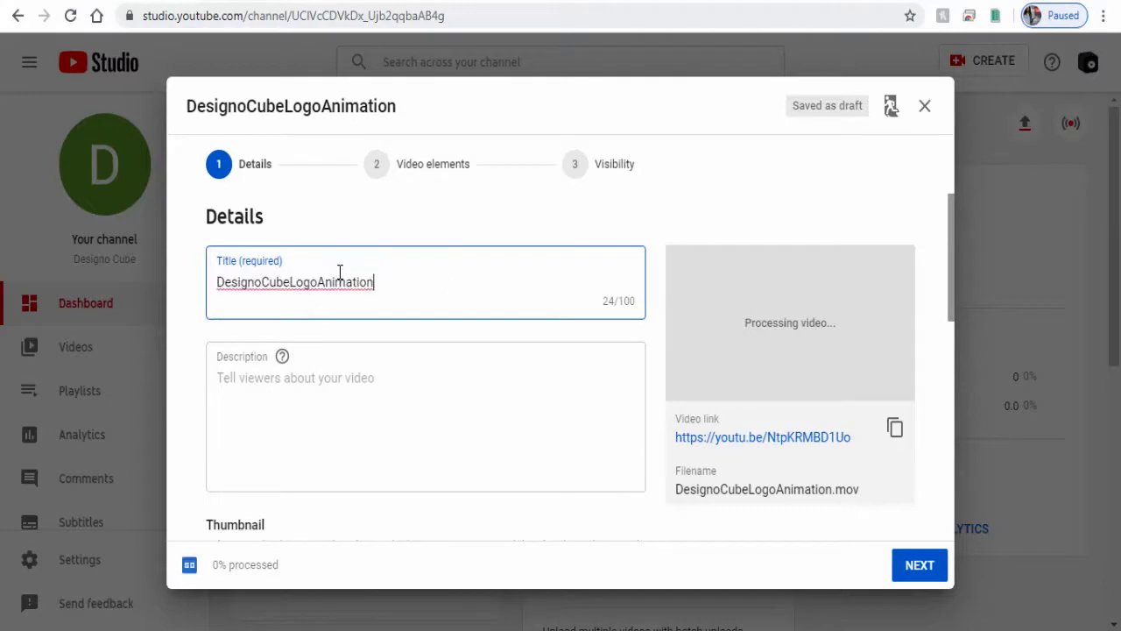
click(295, 282)
click(323, 283)
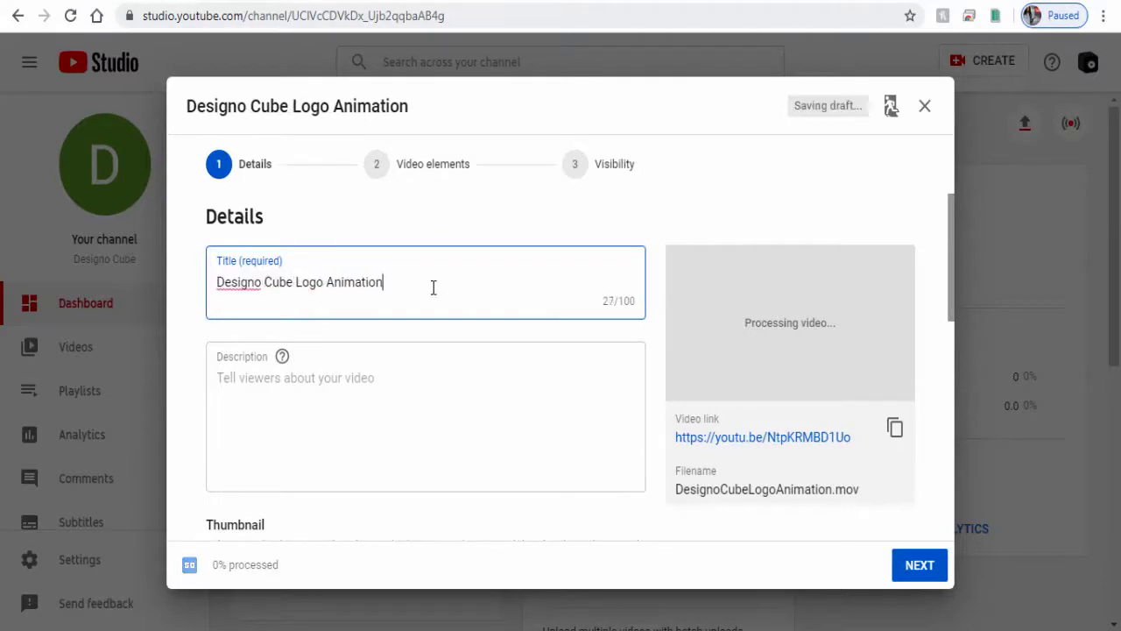
click(400, 394)
Describe how to create logo animation, add the five hashtags, then start a thumbnail upload
text(In this video you can learn how to create logo animation for your youtube channel.)
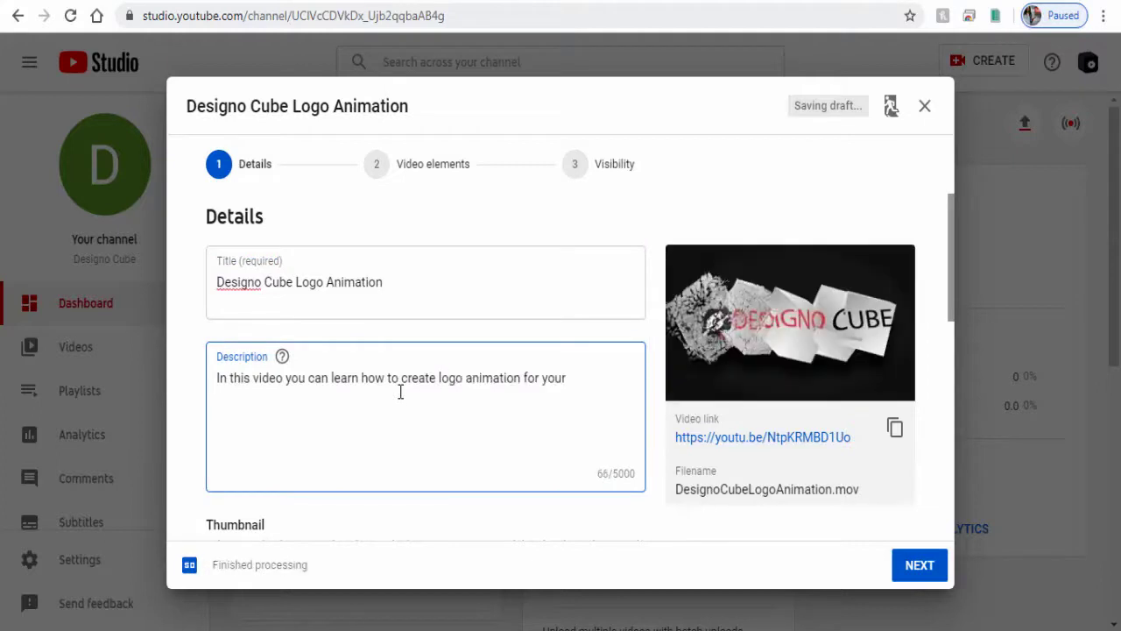
key(Return)
key(Return)
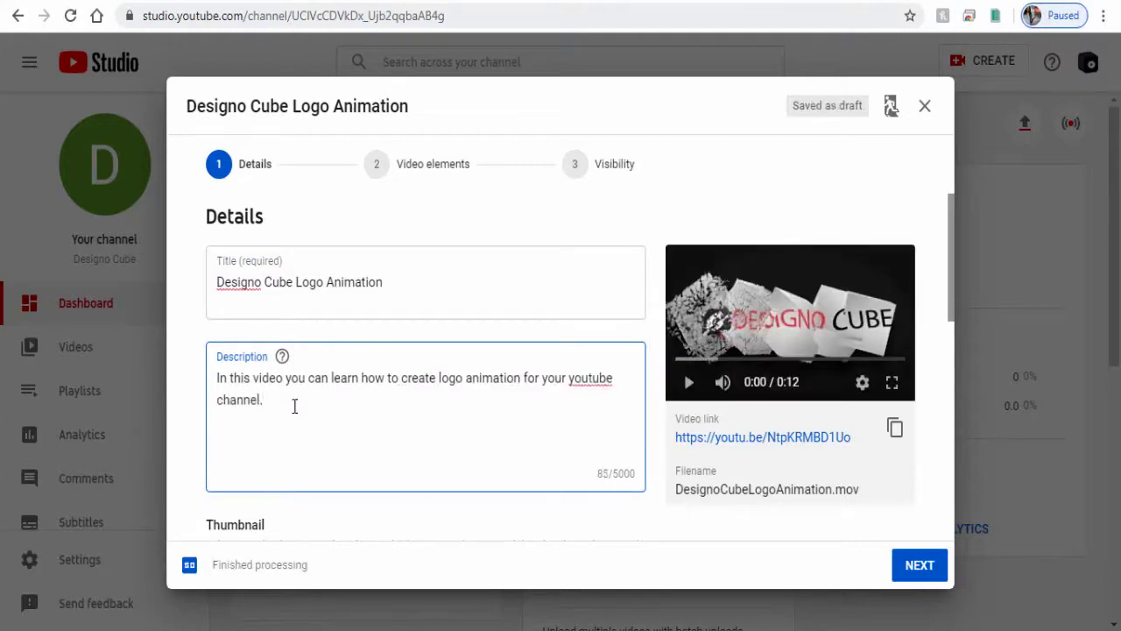
text(#logo #logoanimation #logovideo #logobrand)
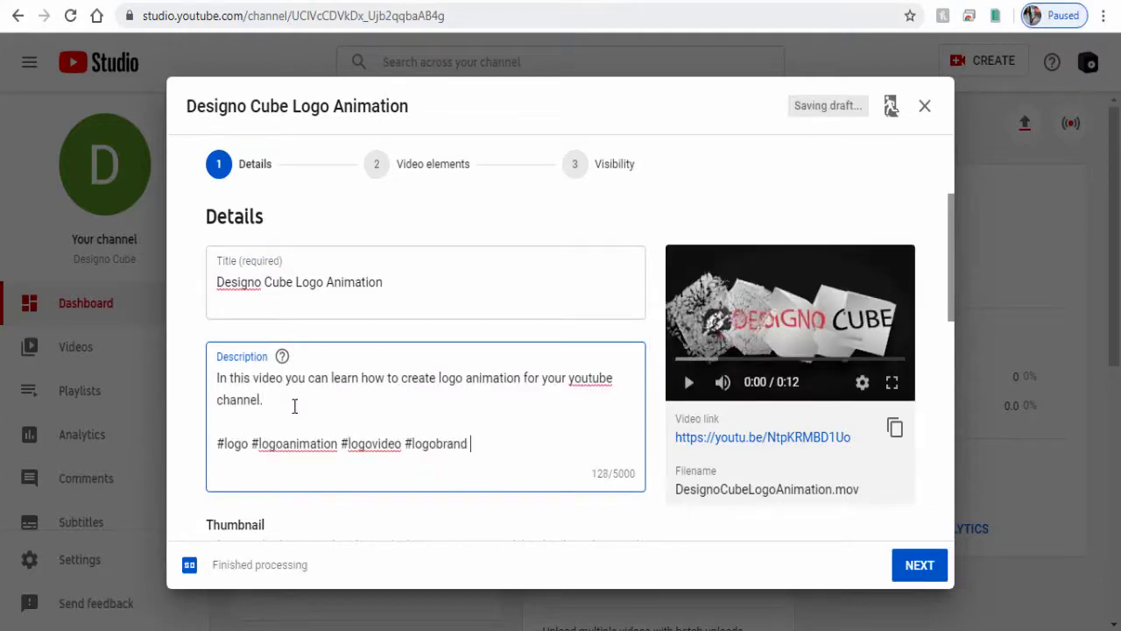
text( #motiongraphics)
scroll(325, 461, down, 2)
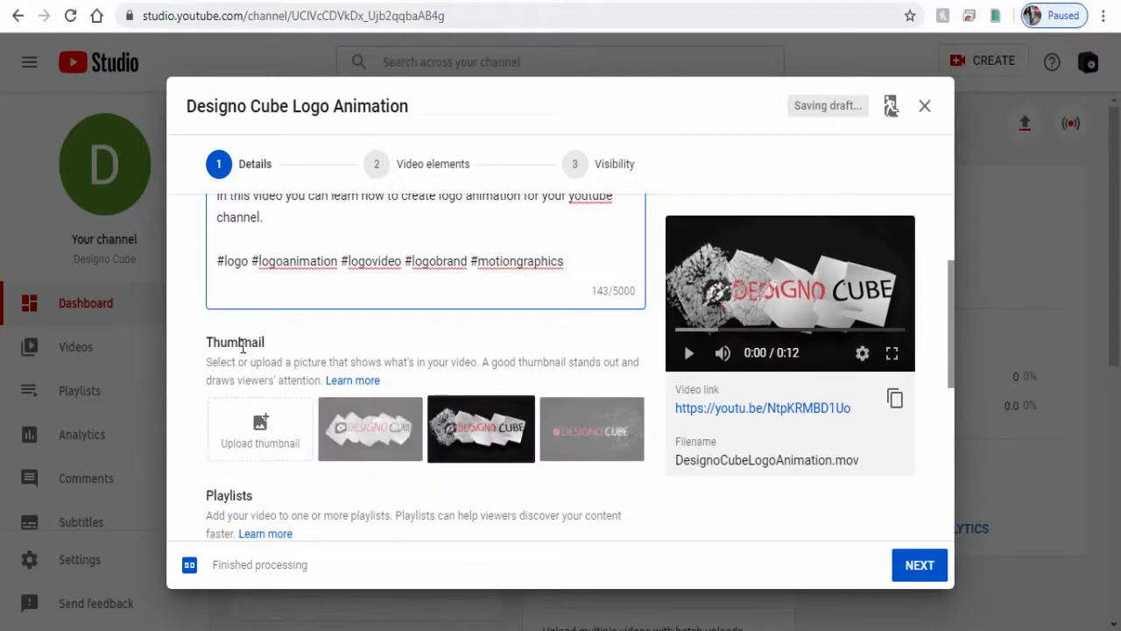
click(263, 445)
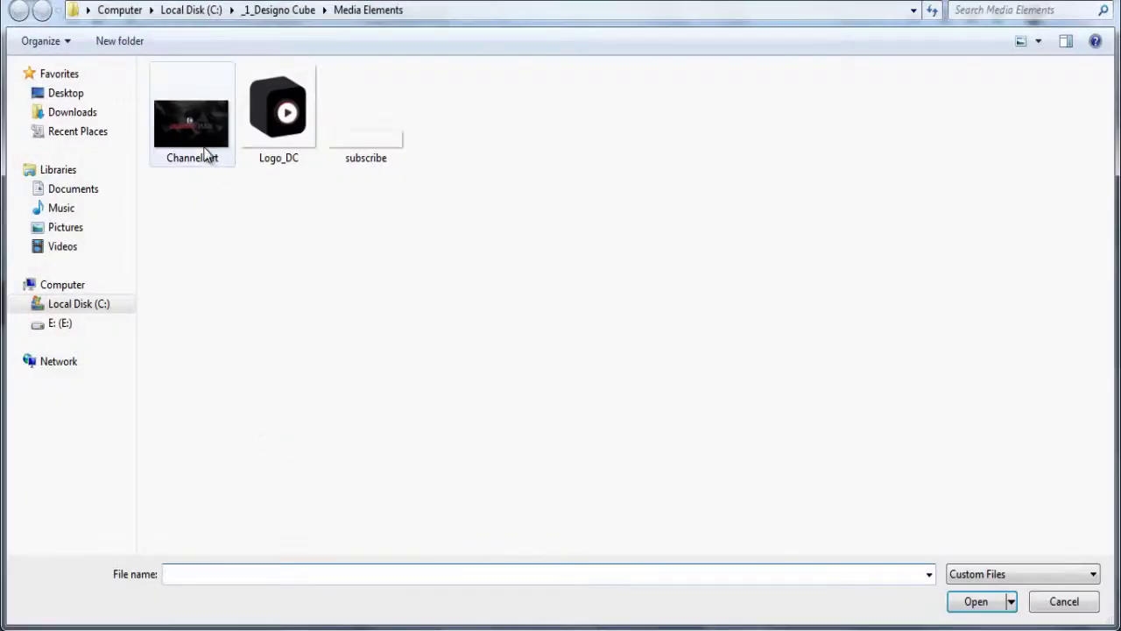
Use the Channel Art image as the video's custom thumbnail
click(206, 153)
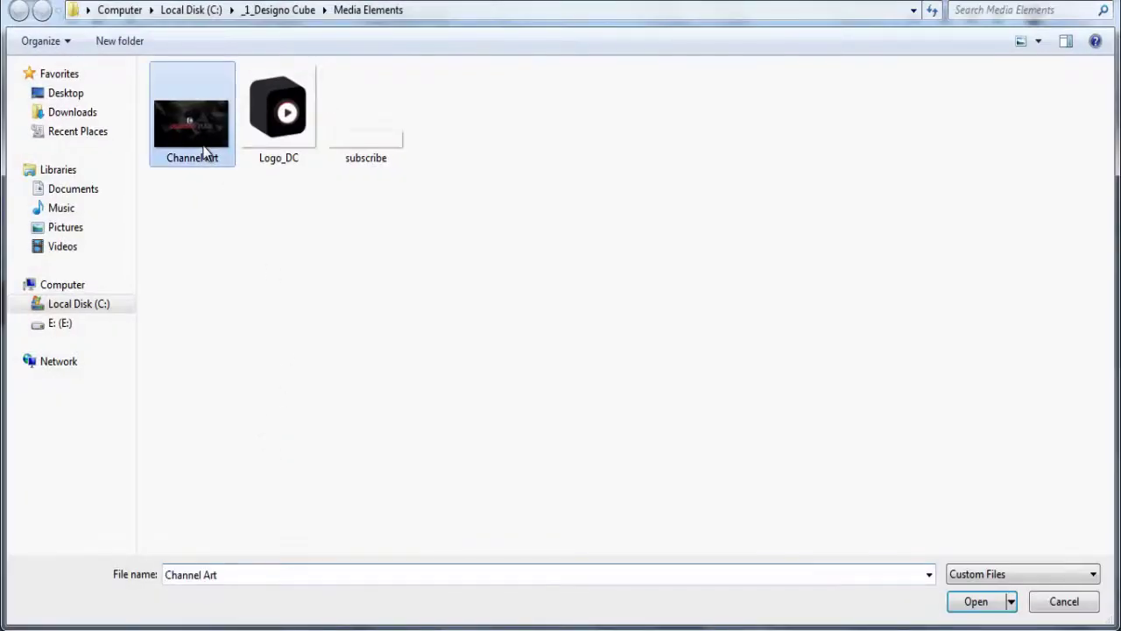
click(968, 607)
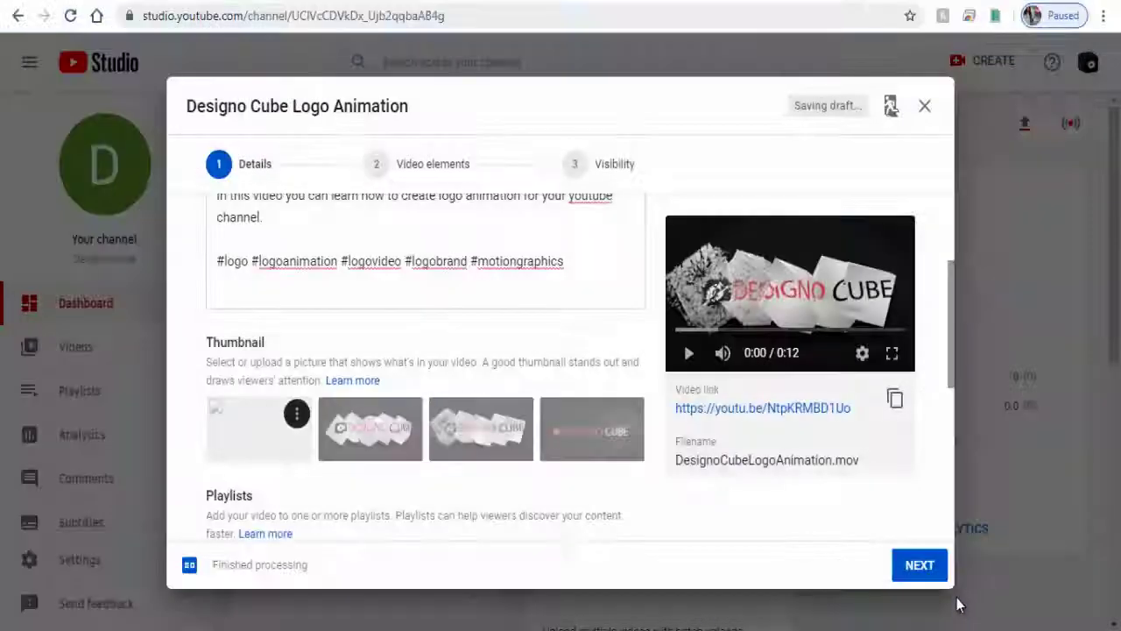
scroll(418, 483, down, 2)
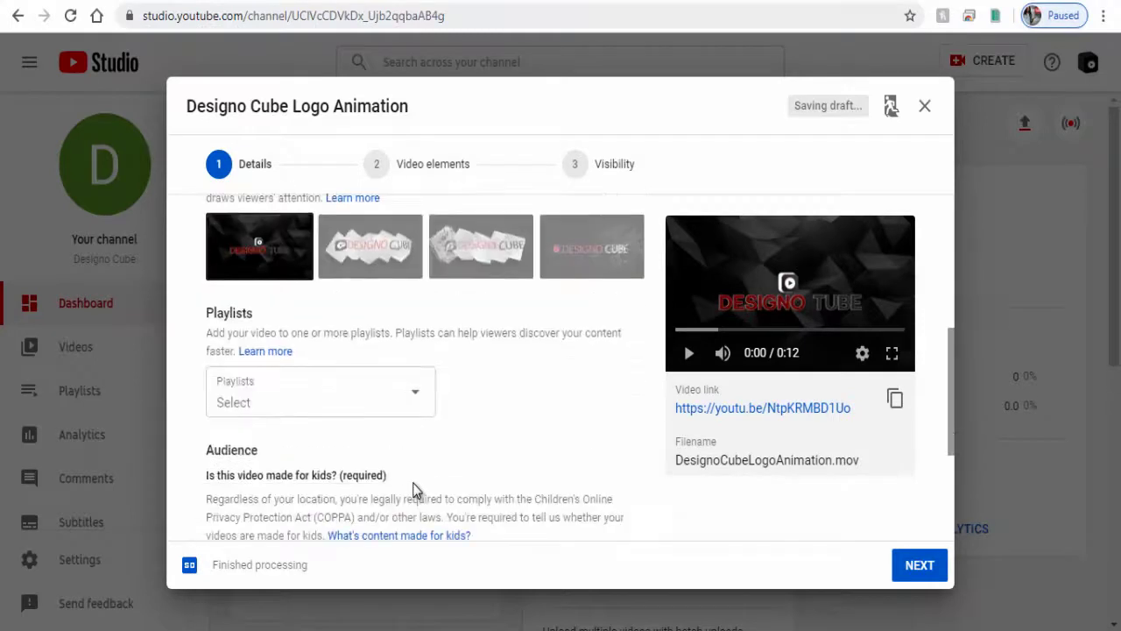
Create a new 'Motion Graphics' playlist and add the video to it
click(417, 399)
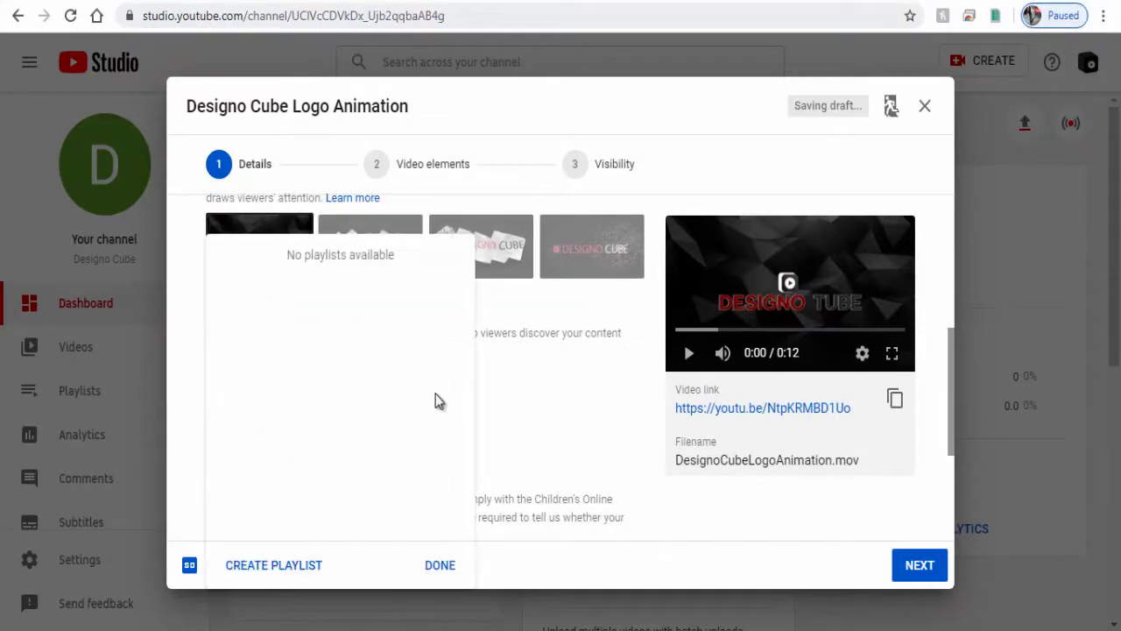
click(289, 568)
text(Mo)
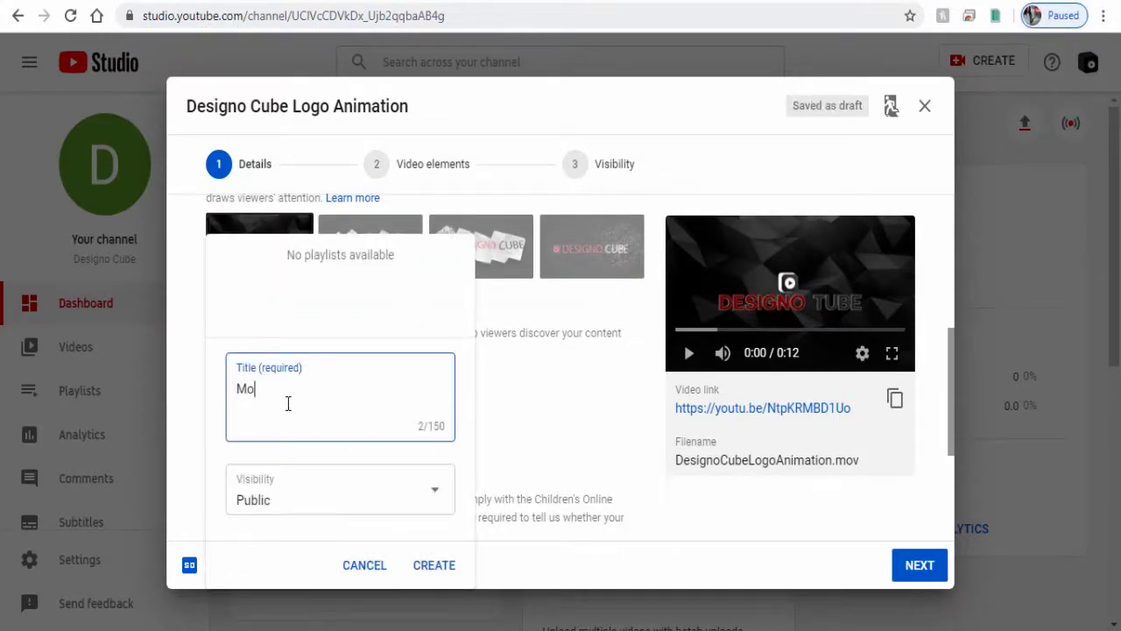
text(tion Graphics)
click(431, 570)
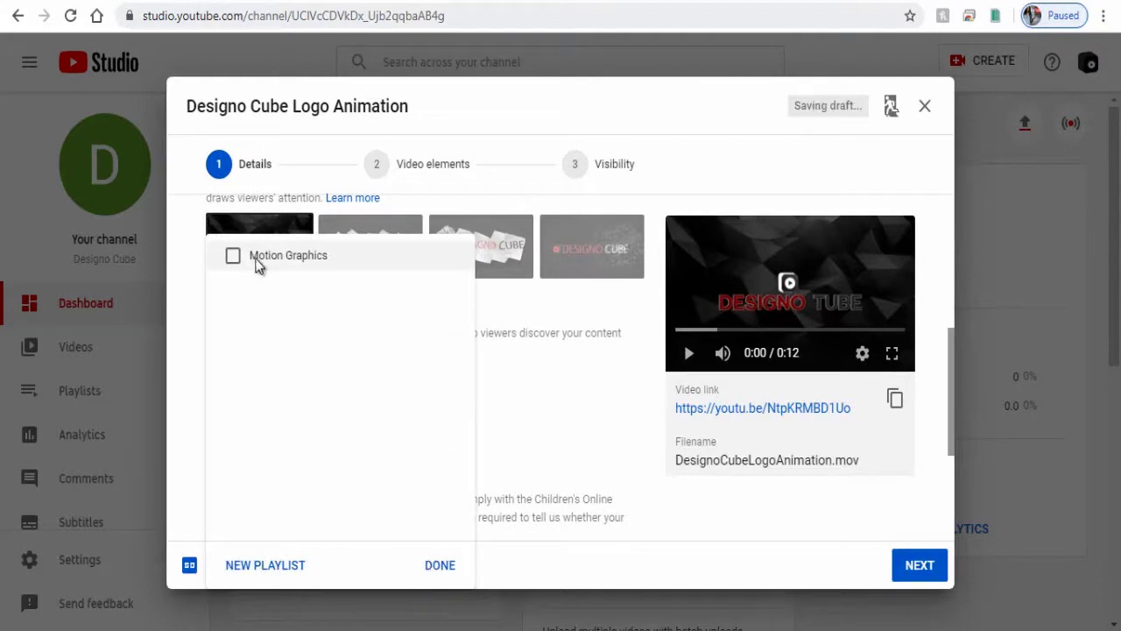
click(233, 257)
click(430, 565)
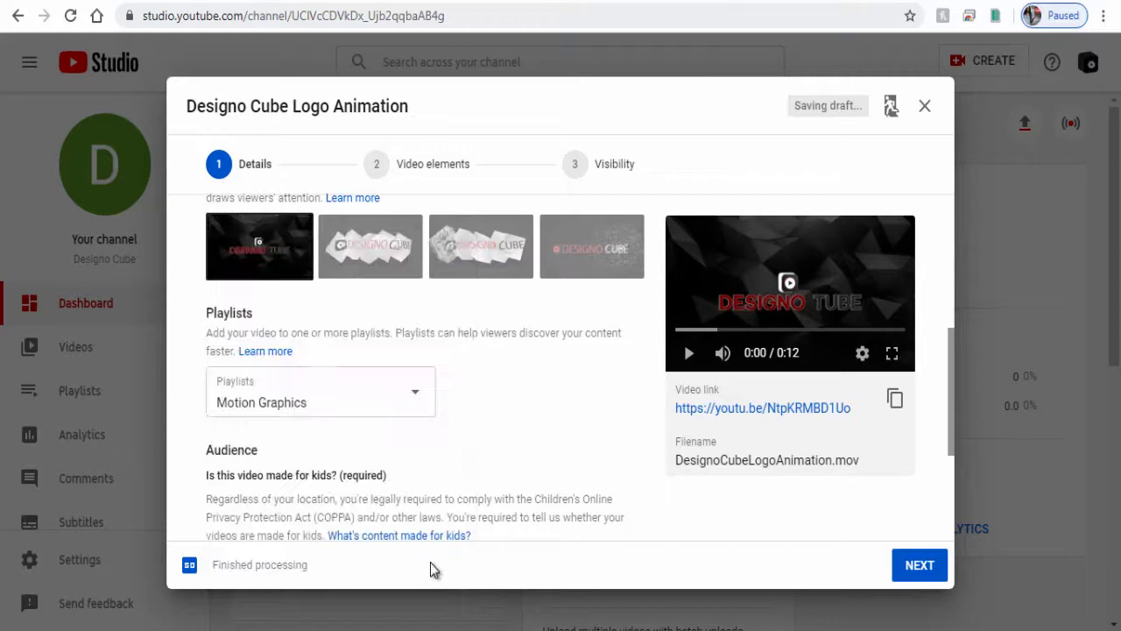
Under More Options, add comma-separated tags like 'logo animation creation' and 'motion graphics animation video'
scroll(427, 441, down, 3)
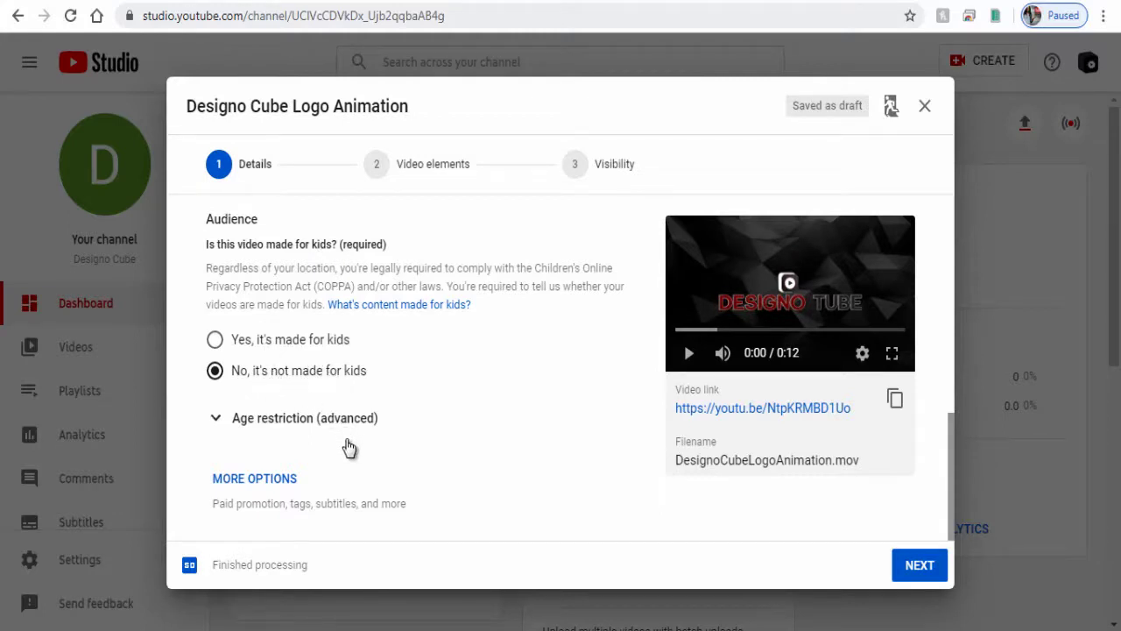
click(283, 480)
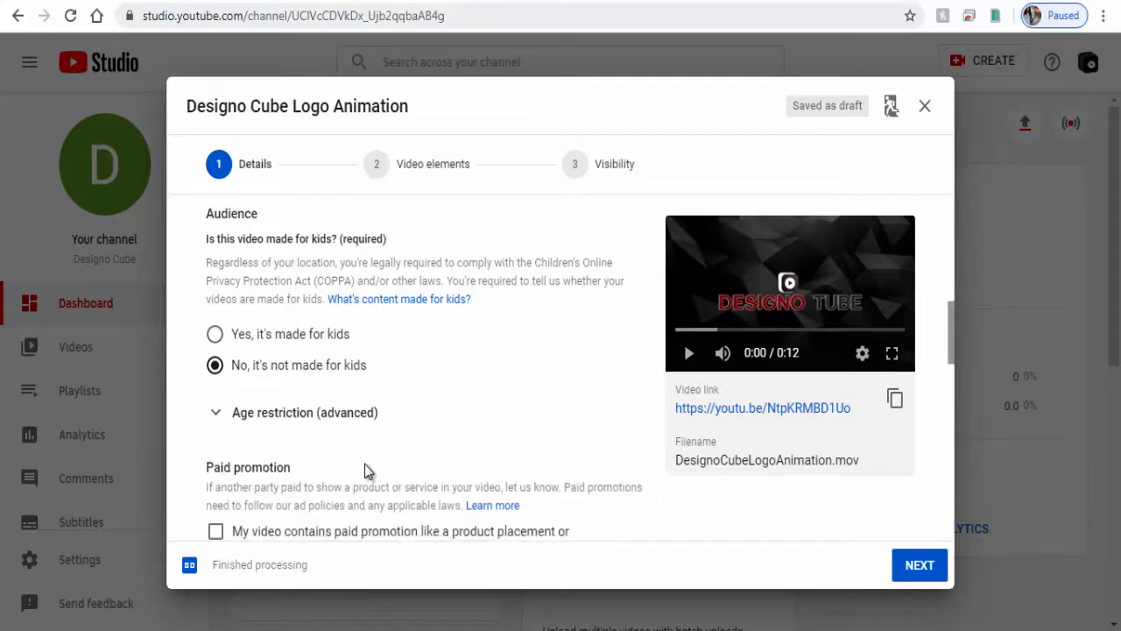
scroll(366, 466, down, 4)
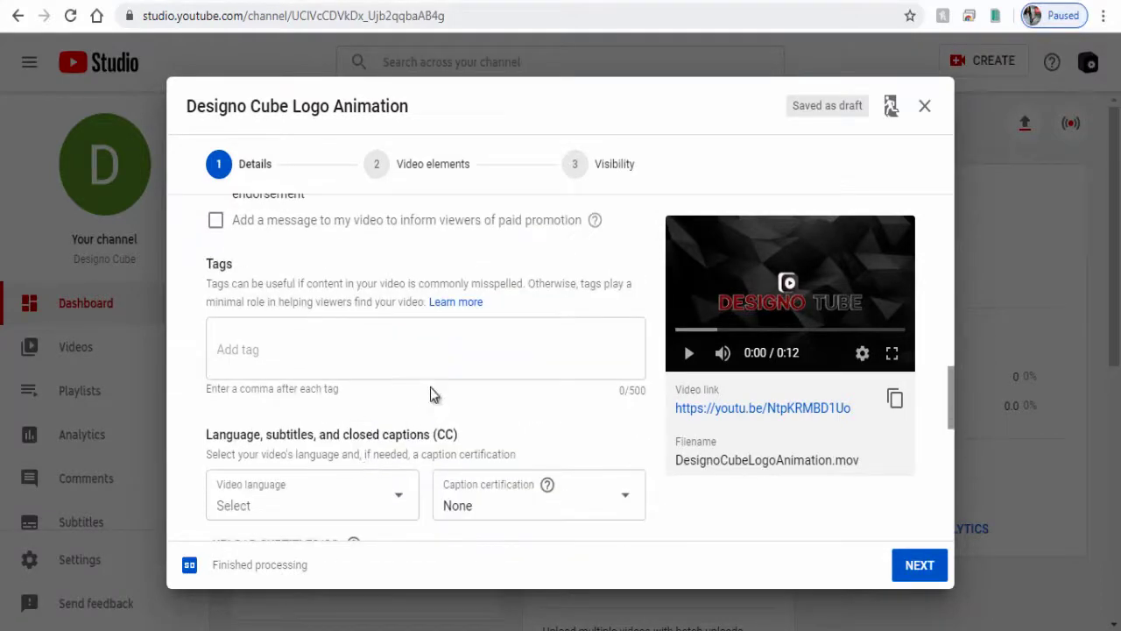
click(355, 342)
text(how to create motion graphics video)
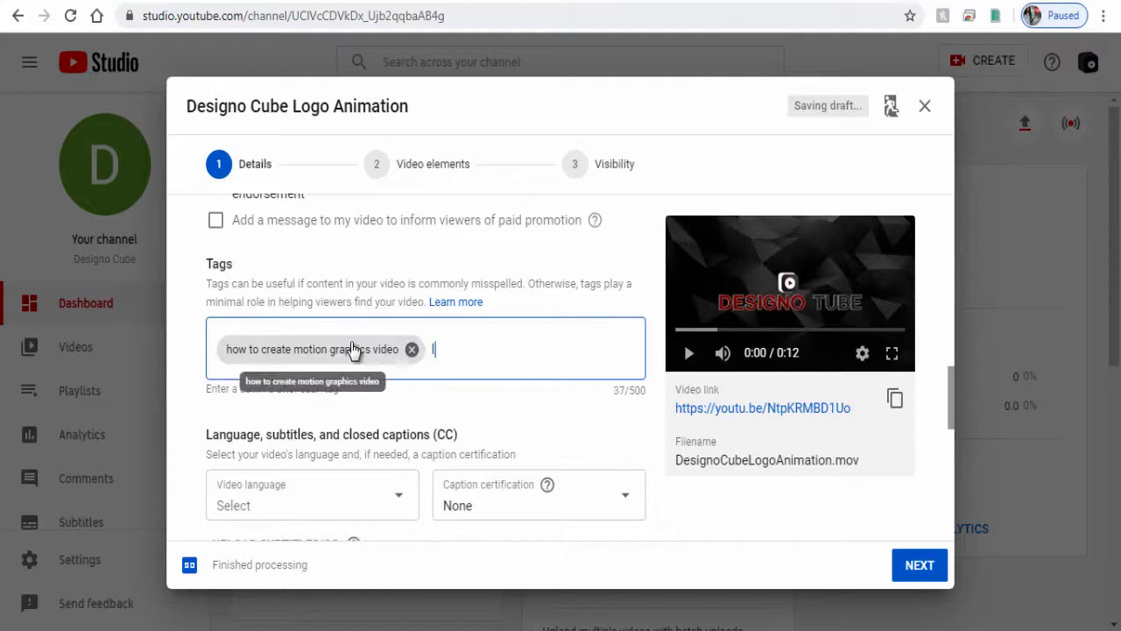
text(logo animation creation,motion graphics animation video creator,after effects video template creation,)
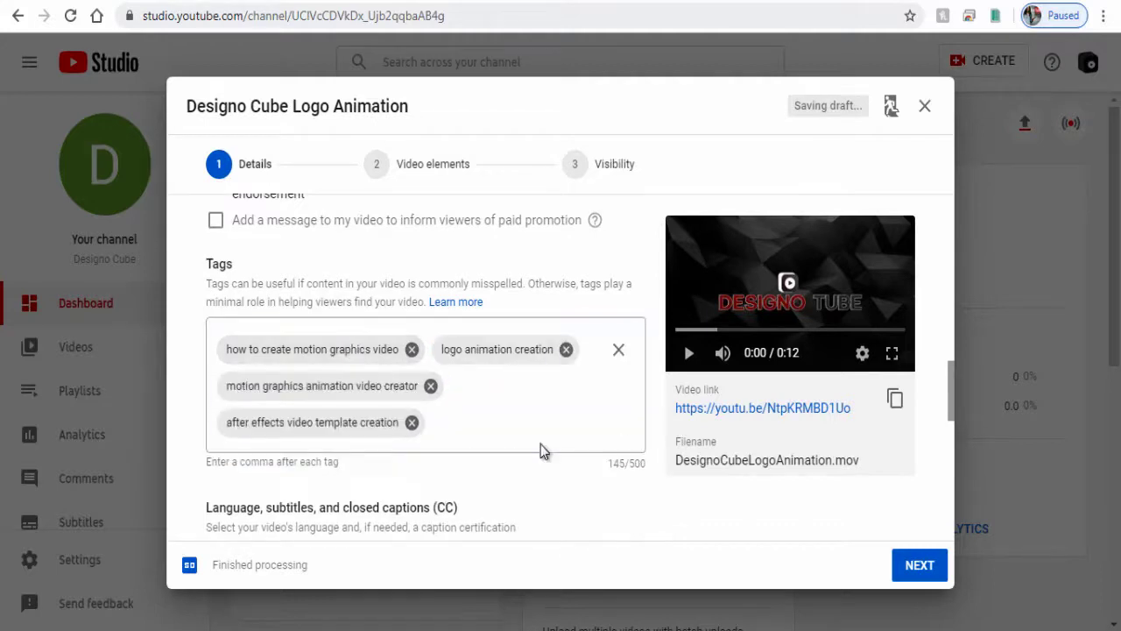
scroll(541, 447, down, 4)
scroll(545, 450, down, 2)
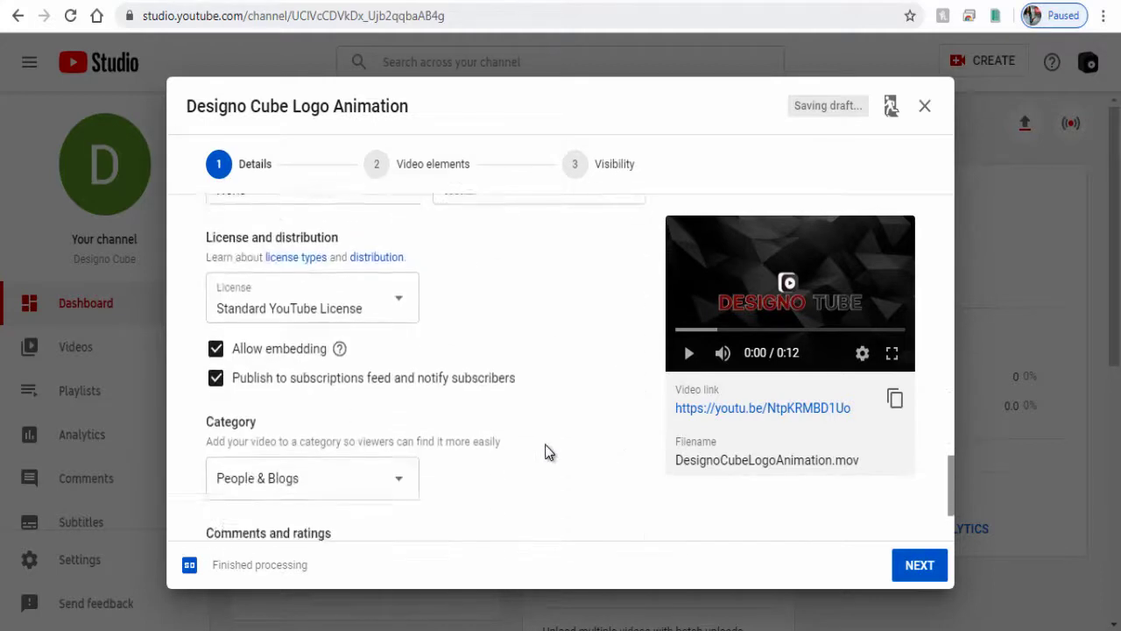
scroll(546, 451, down, 2)
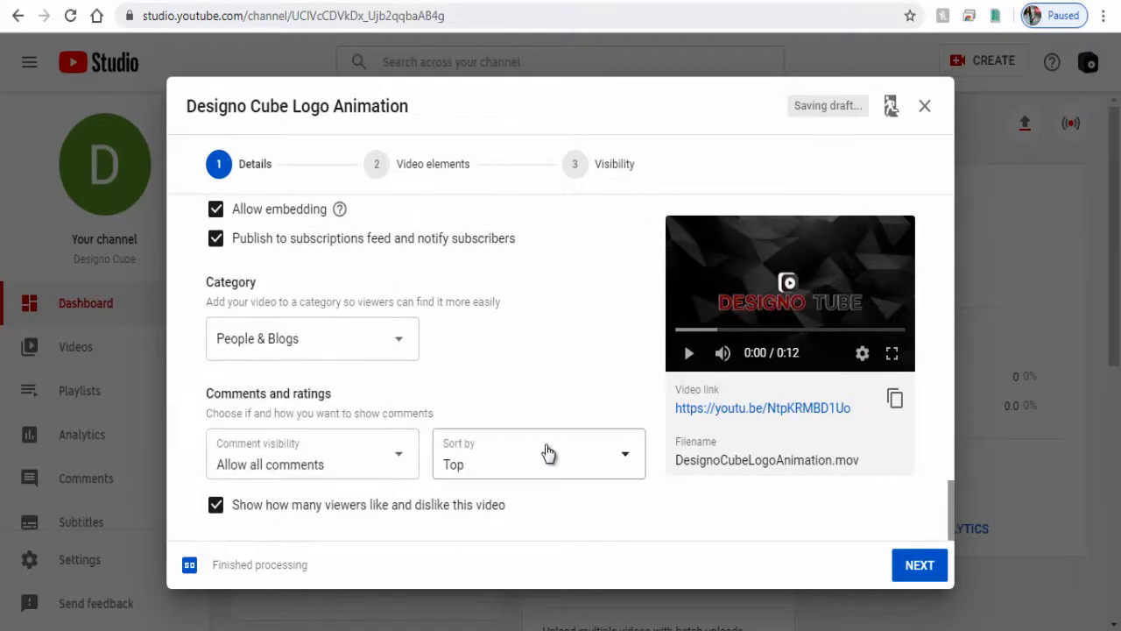
Advance past Video elements to the Visibility step and set the video to Public
click(919, 570)
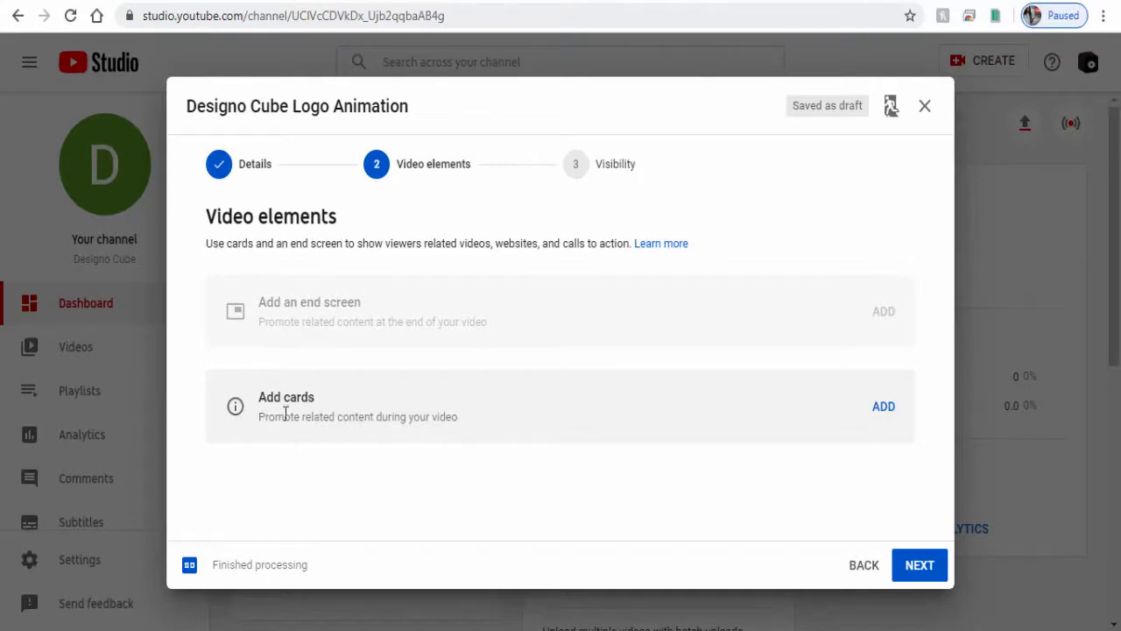
click(628, 166)
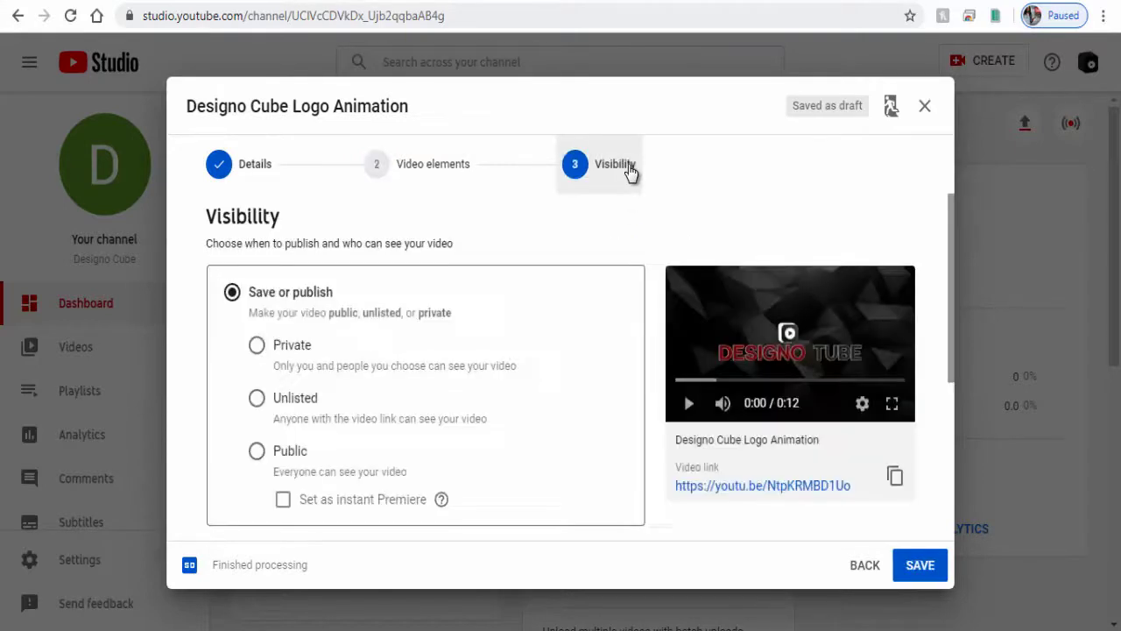
scroll(533, 363, down, 1)
click(261, 374)
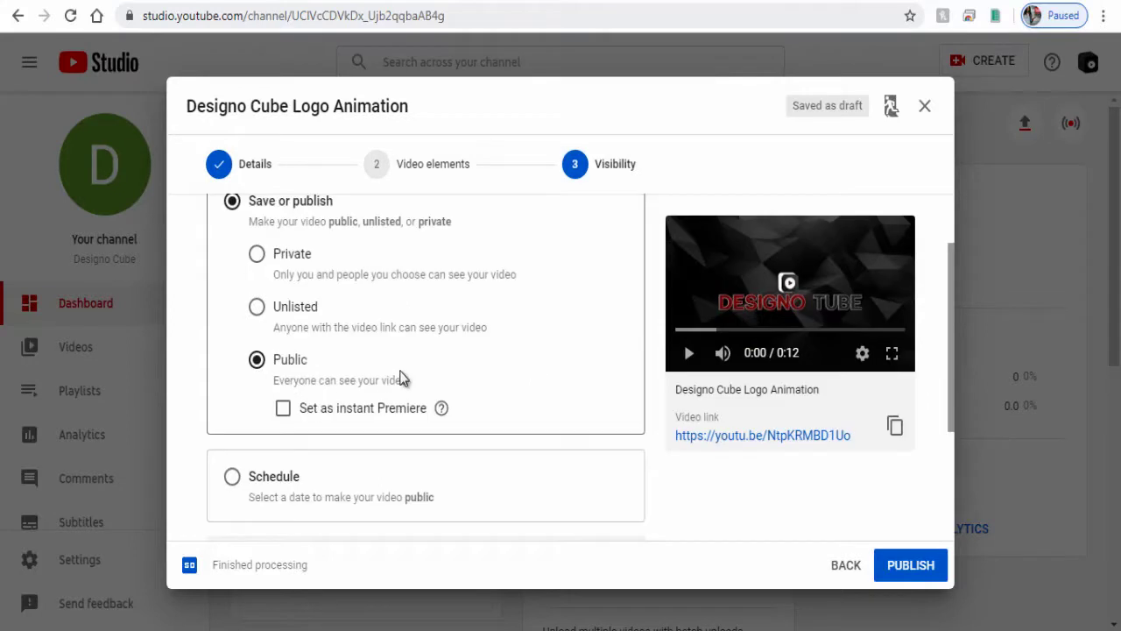
scroll(401, 377, up, 1)
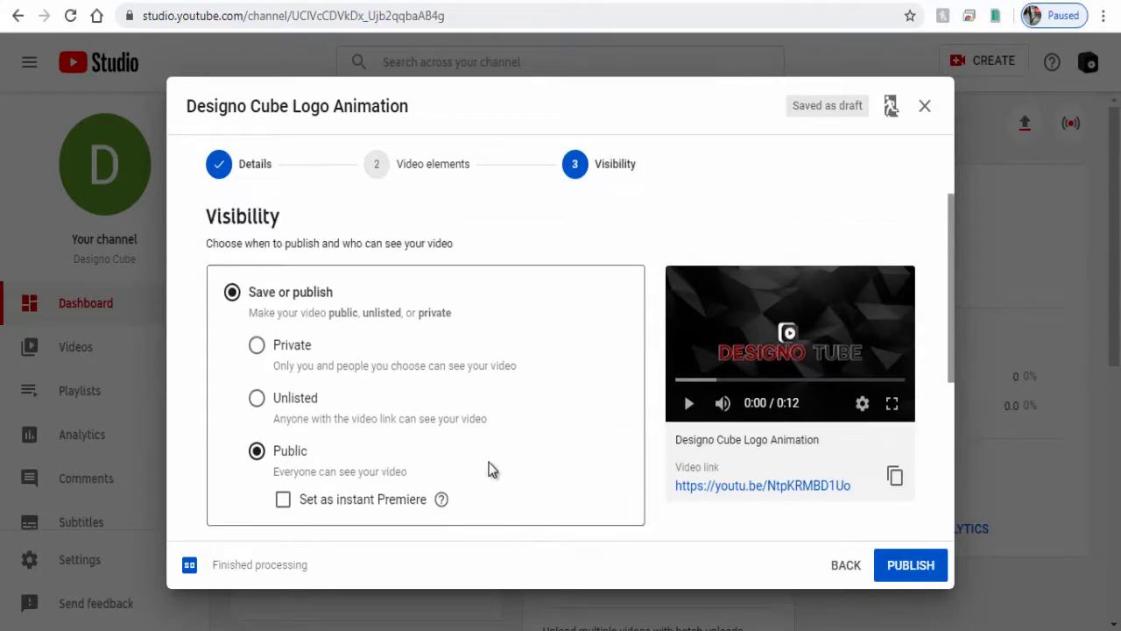
Publish the video and view it in the channel's Videos list
click(902, 571)
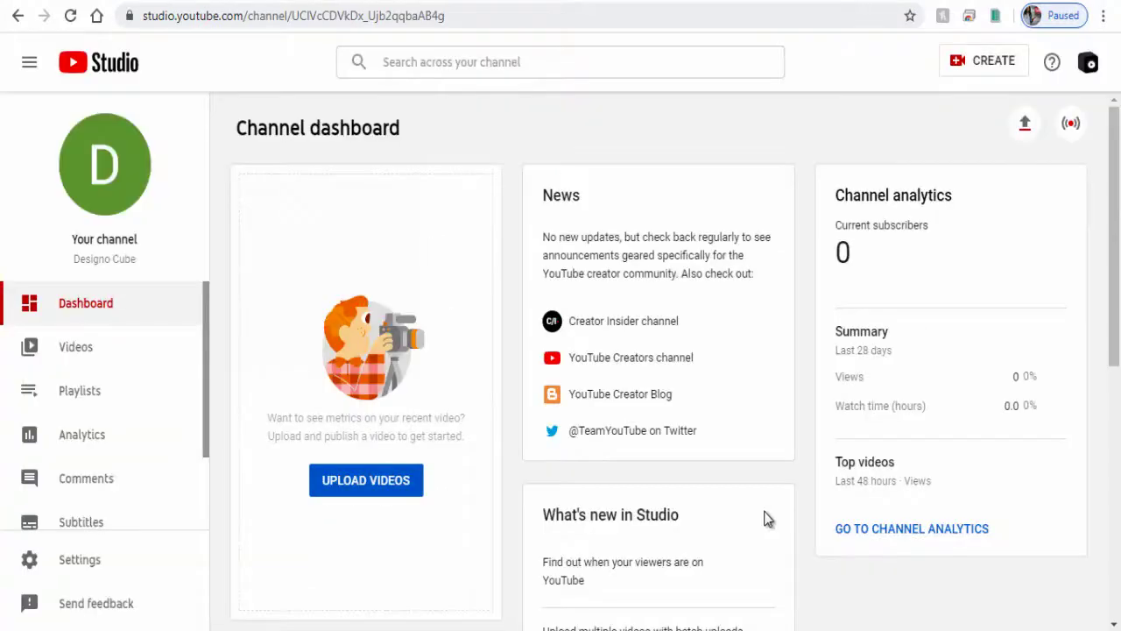
click(88, 351)
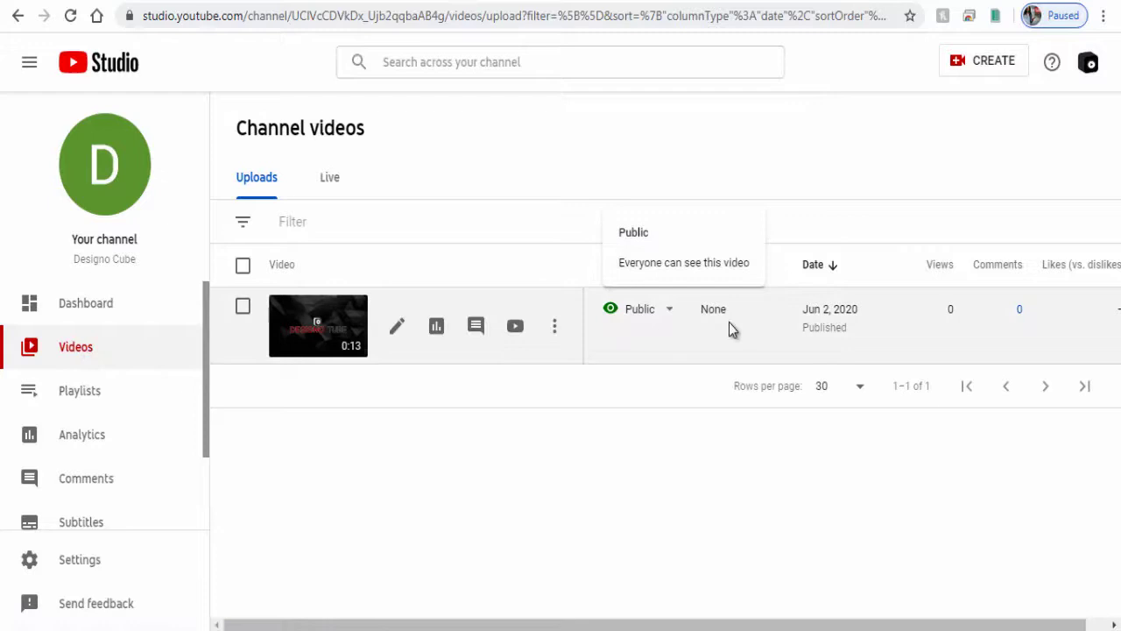